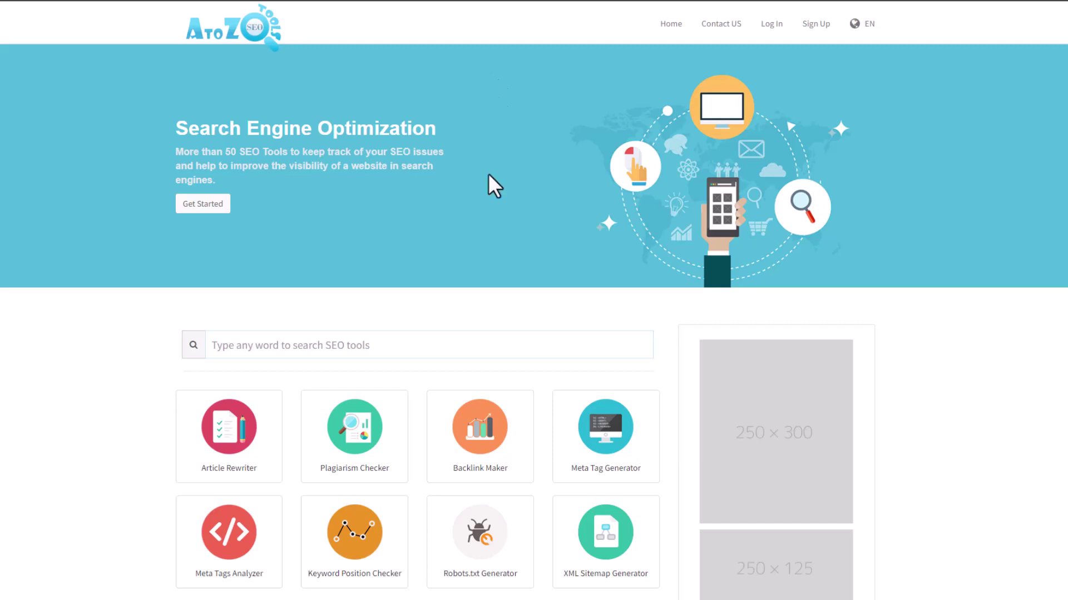
On the AtoZ demo home page, use Browse More Tools to list all tools and scroll to the footer.
{"action": "scroll", "coordinate": [489, 183], "scroll_direction": "down", "scroll_amount": 4}
{"action": "left_click", "coordinate": [392, 480]}
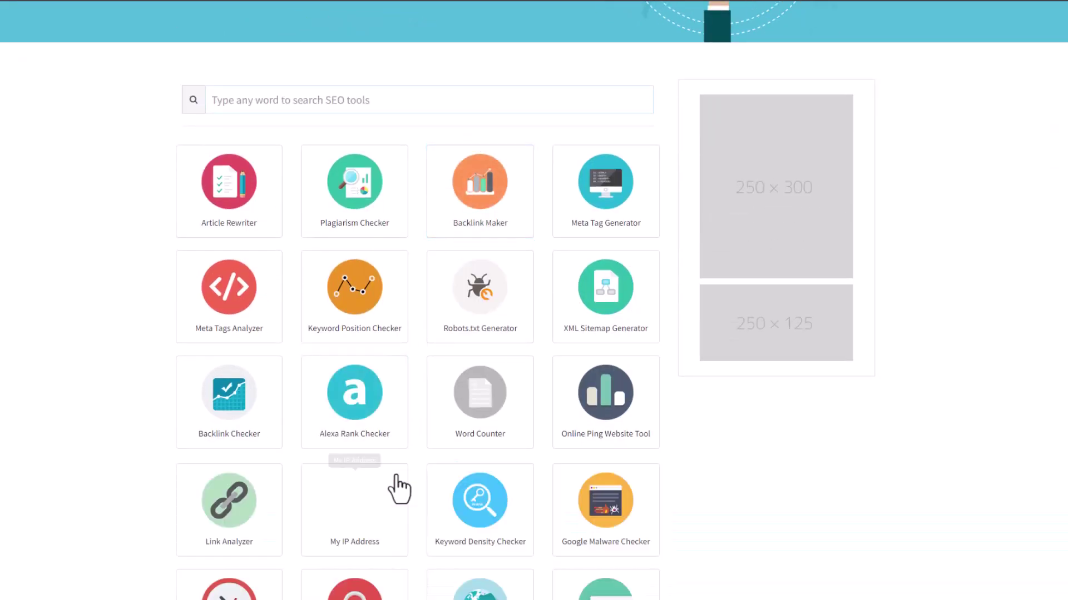
{"action": "scroll", "coordinate": [415, 354], "scroll_direction": "down", "scroll_amount": 17}
{"action": "scroll", "coordinate": [422, 344], "scroll_direction": "down", "scroll_amount": 3}
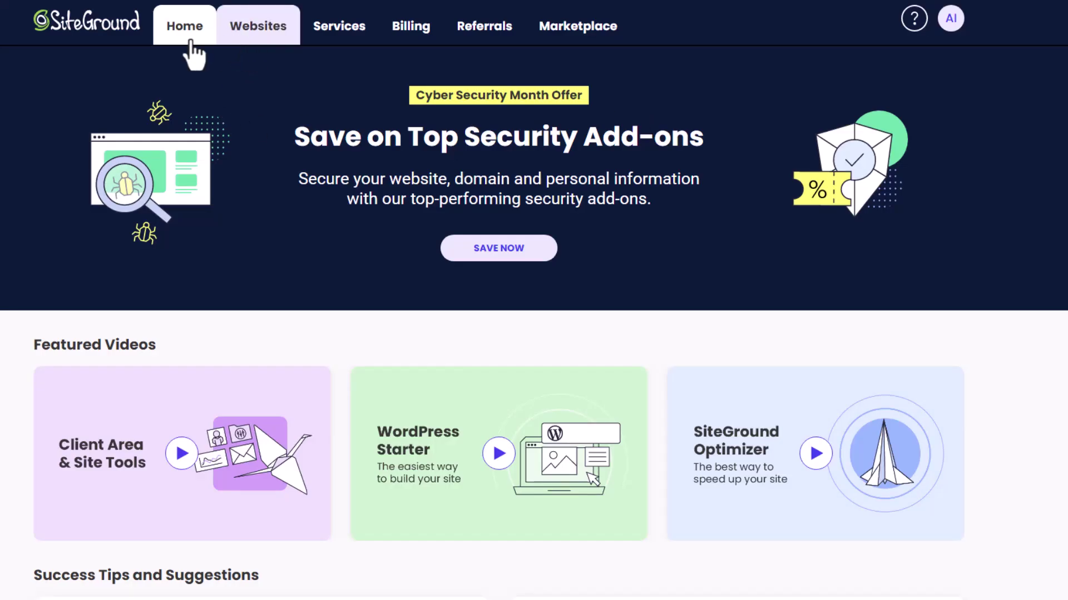
Go from Websites to gamingtechz.com's File Manager and open the public_html folder.
{"action": "left_click", "coordinate": [266, 33]}
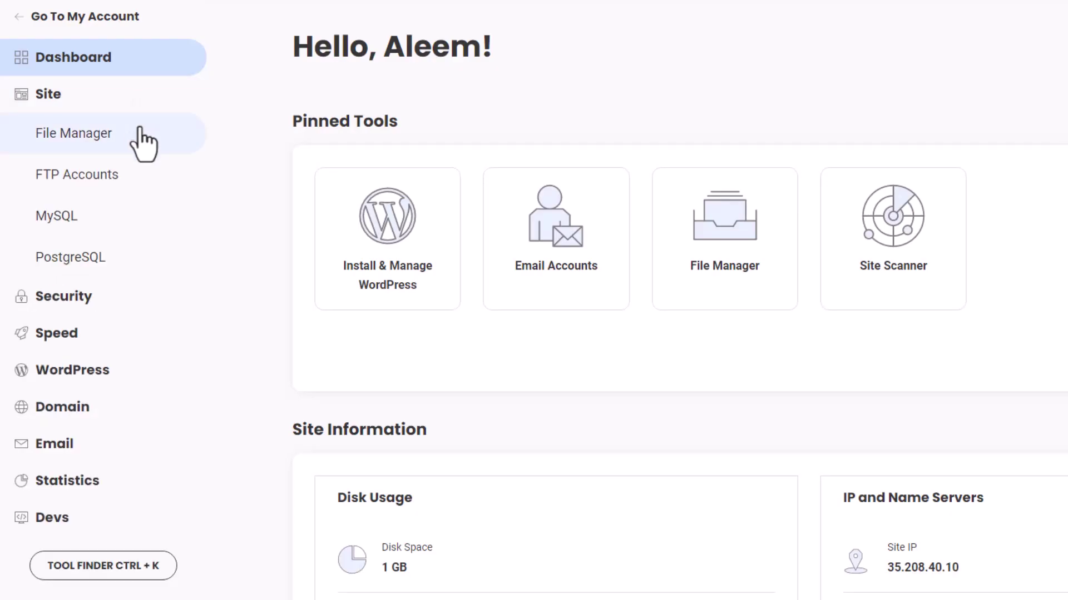
{"action": "left_click", "coordinate": [144, 144]}
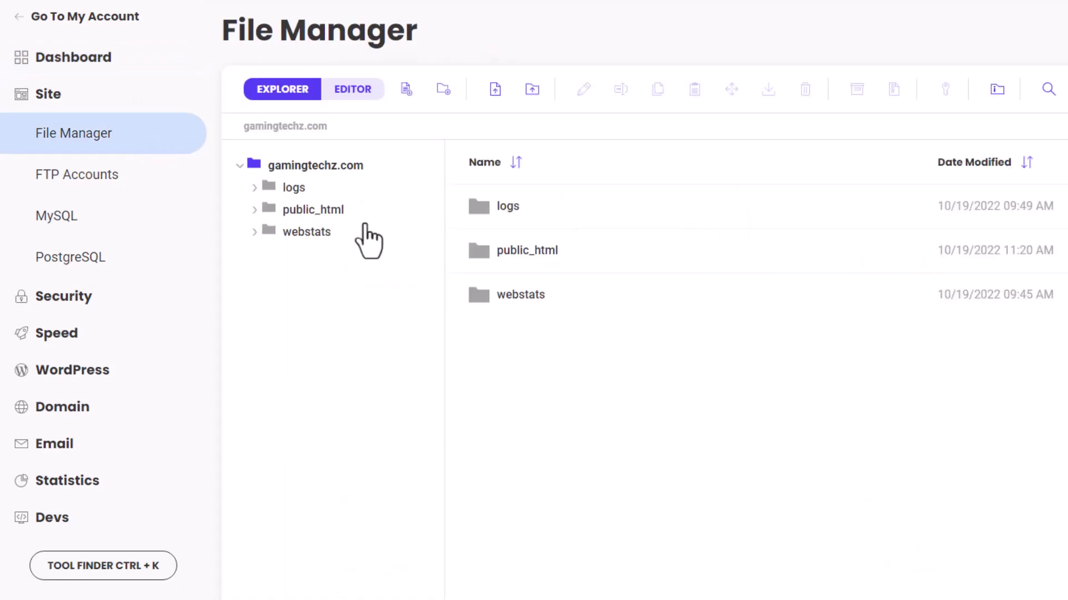
{"action": "double_click", "coordinate": [585, 256]}
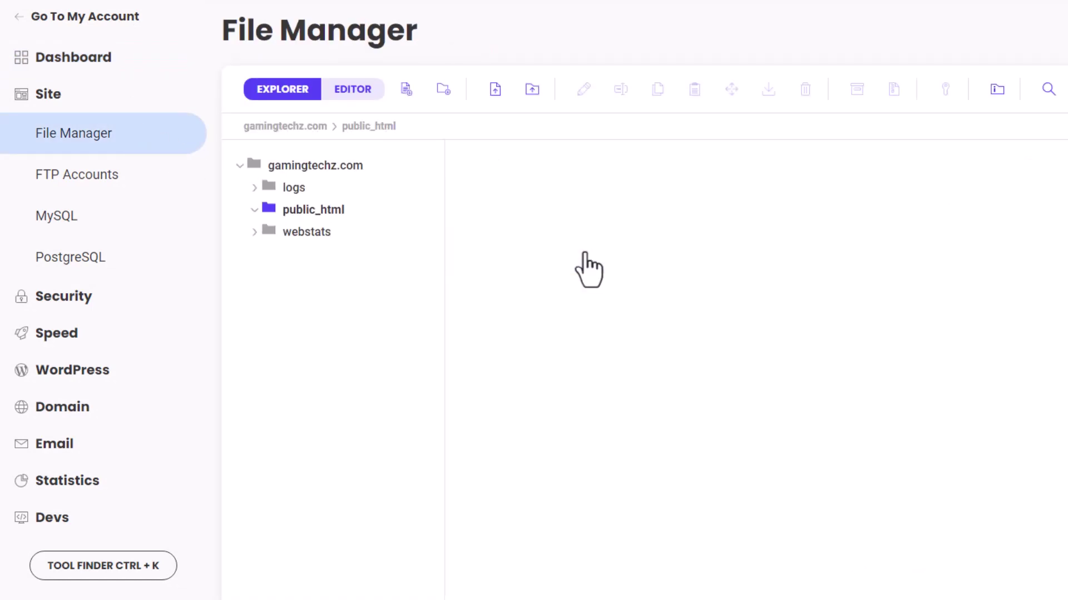
Search Google for 'AtoZ SEO Tools', open its CodeCanyon listing and highlight the $40 price.
{"action": "key", "text": "ctrl+t"}
{"action": "type", "text": "A"}
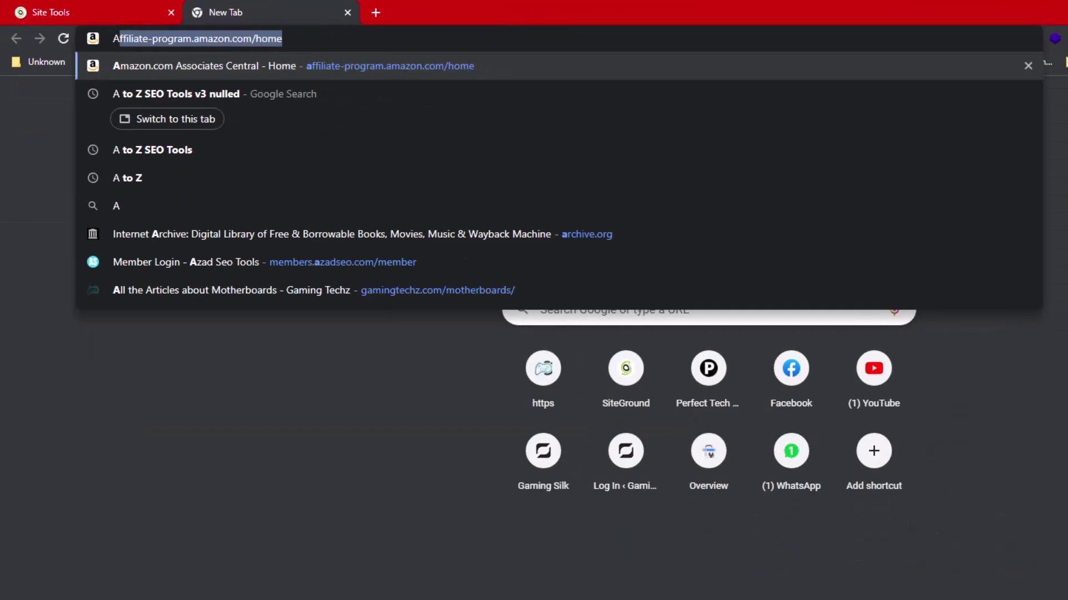
{"action": "type", "text": "toZ "}
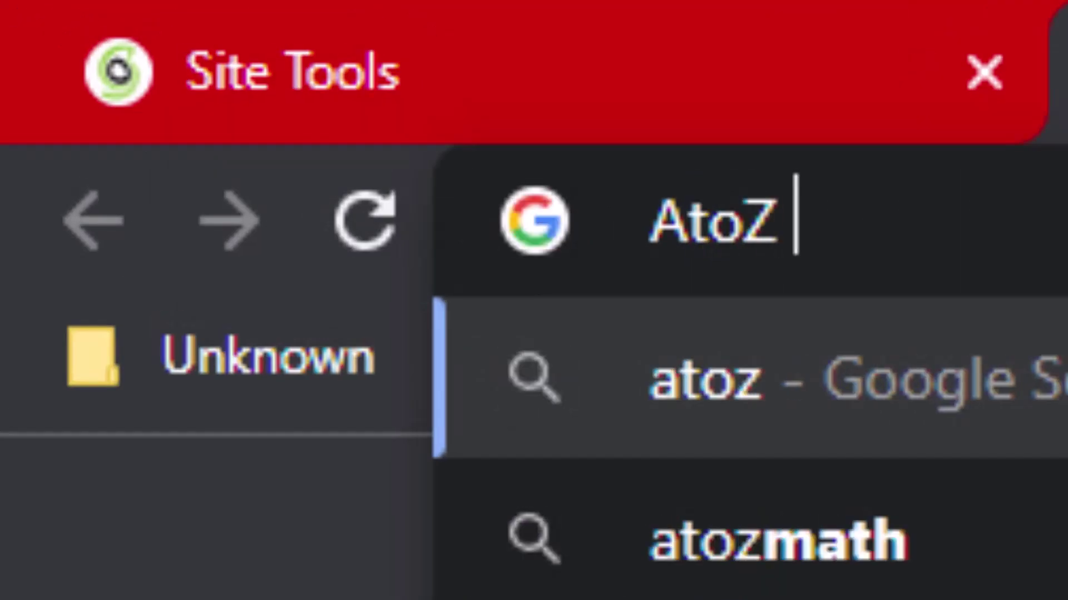
{"action": "type", "text": "SEO Tools"}
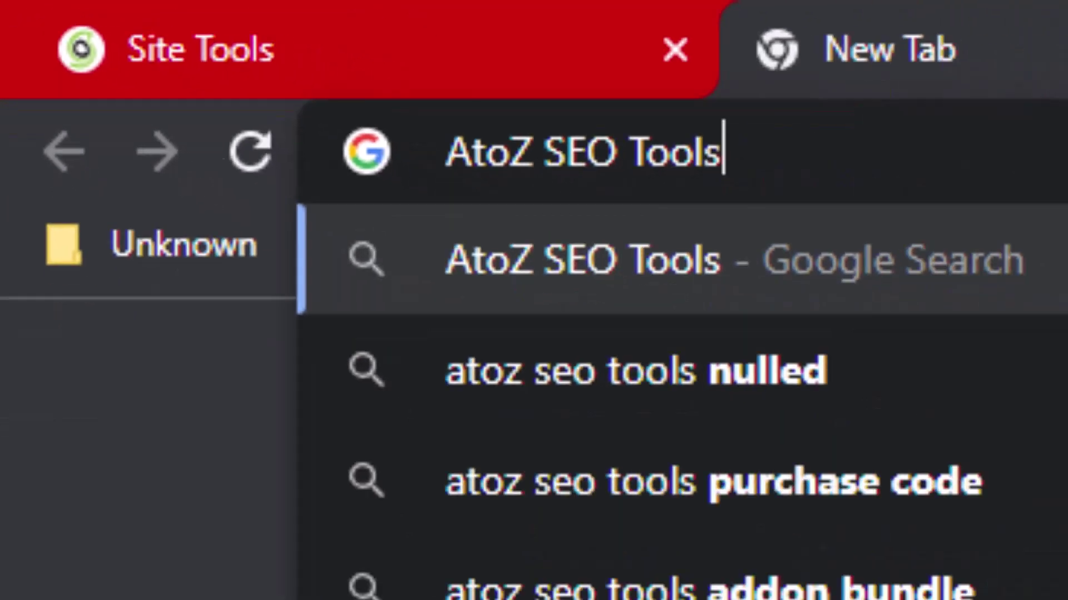
{"action": "key", "text": "Return"}
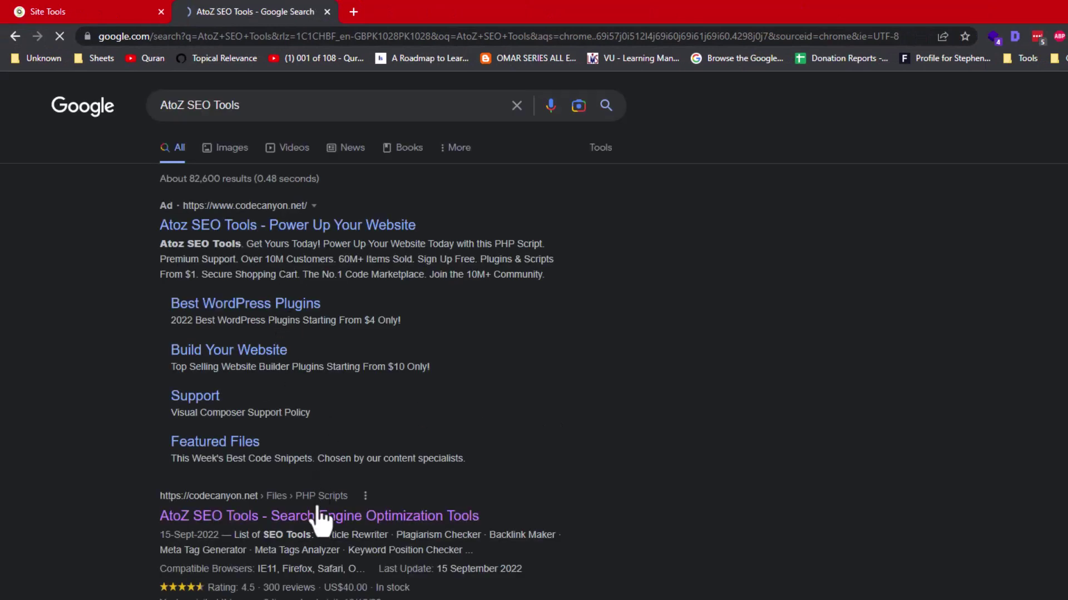
{"action": "left_click", "coordinate": [322, 517]}
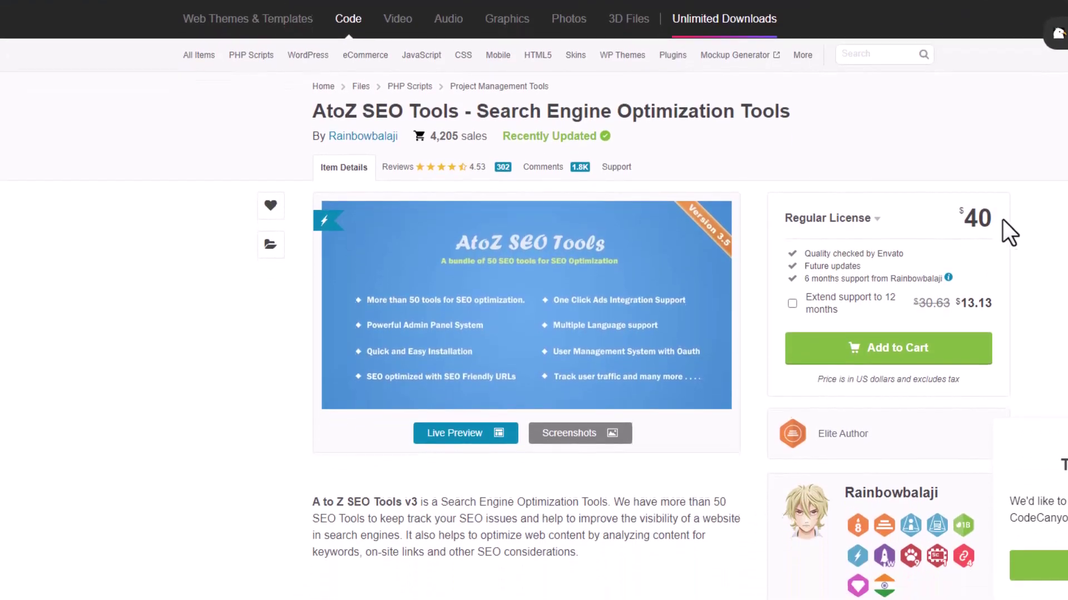
{"action": "left_click_drag", "start_coordinate": [995, 305], "coordinate": [971, 302]}
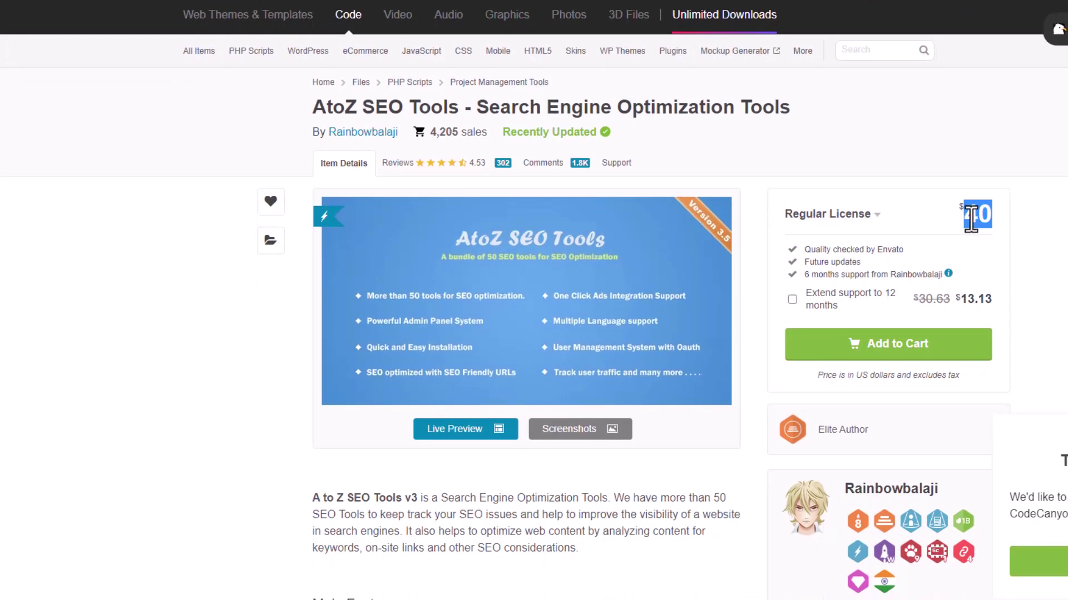
{"action": "scroll", "coordinate": [660, 172], "scroll_direction": "down", "scroll_amount": 4}
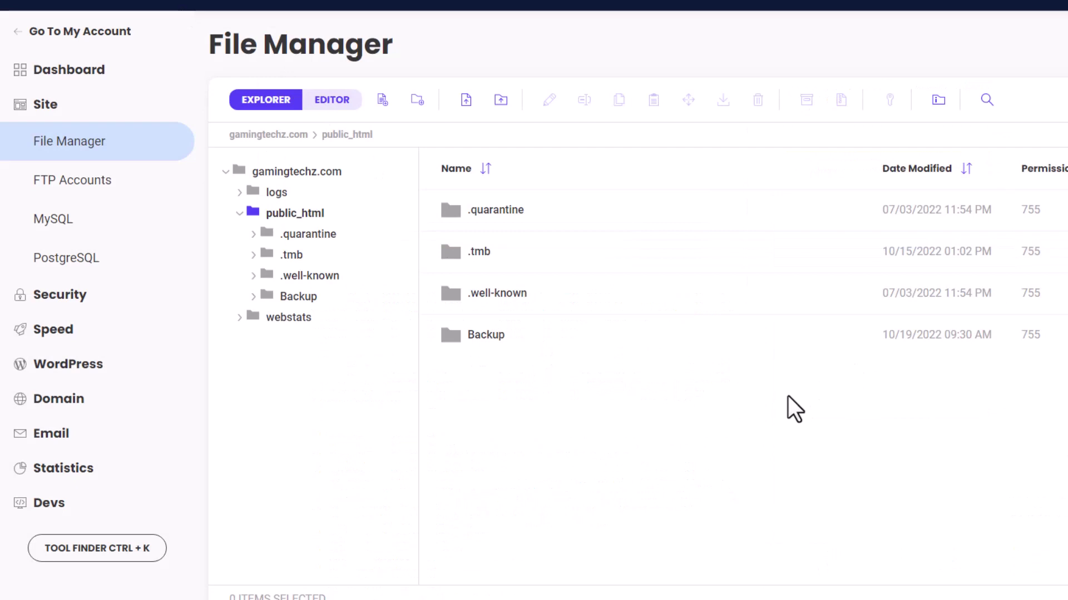
Upload Upload.zip from the Downloads folder into public_html.
{"action": "left_click", "coordinate": [463, 100]}
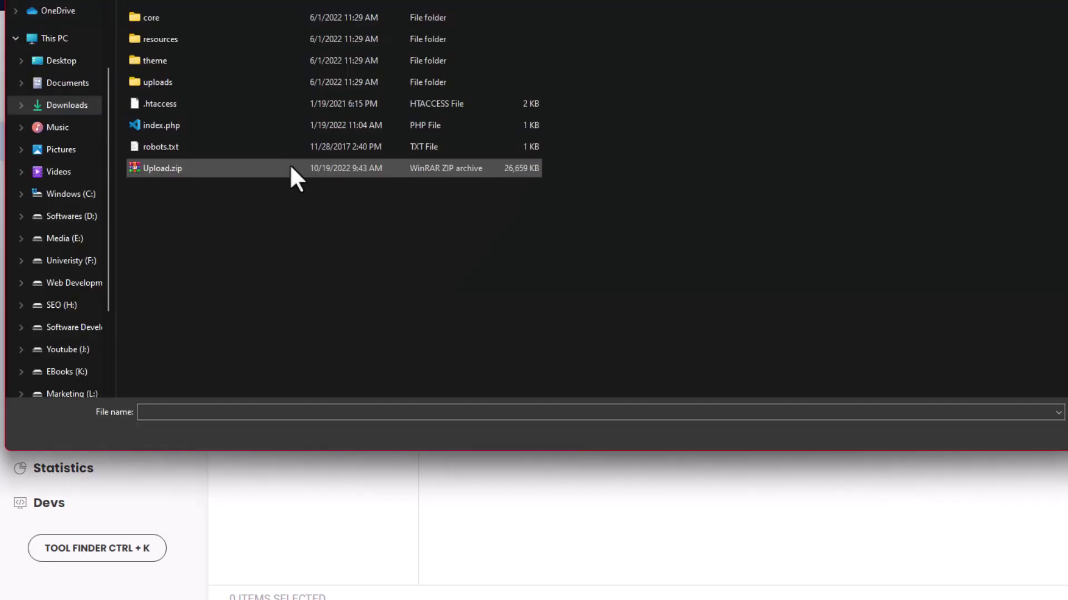
{"action": "double_click", "coordinate": [291, 169]}
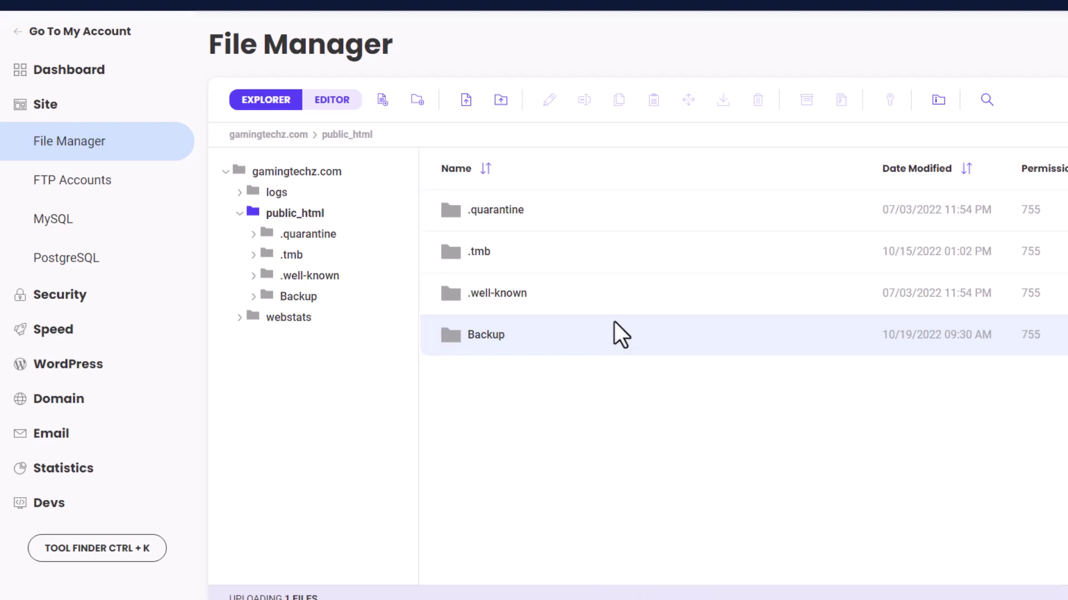
Extract Upload.zip and open the resulting Upload folder.
{"action": "right_click", "coordinate": [451, 378]}
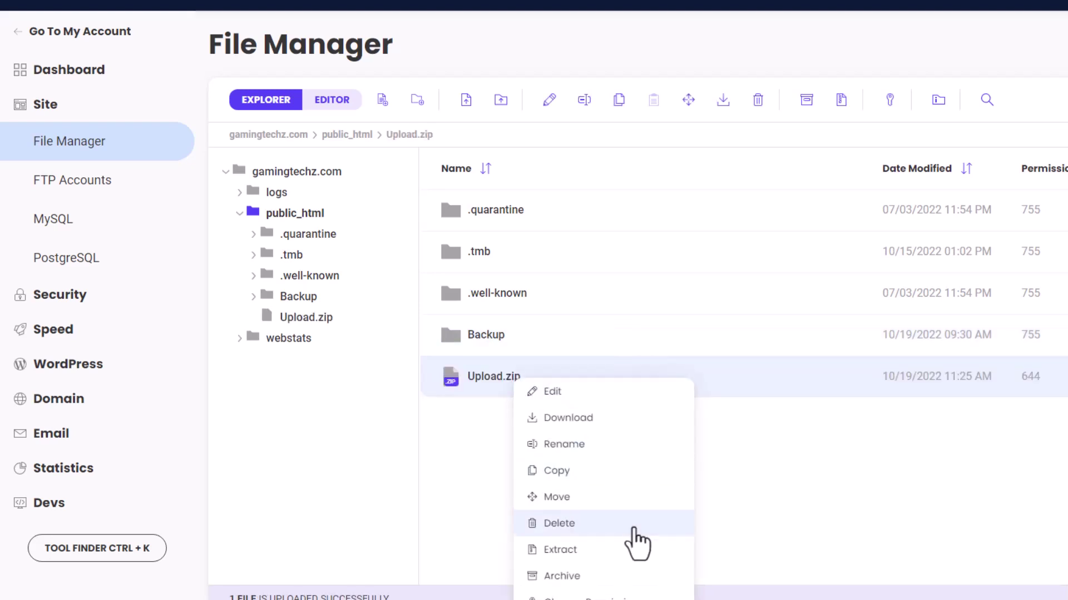
{"action": "left_click", "coordinate": [617, 556]}
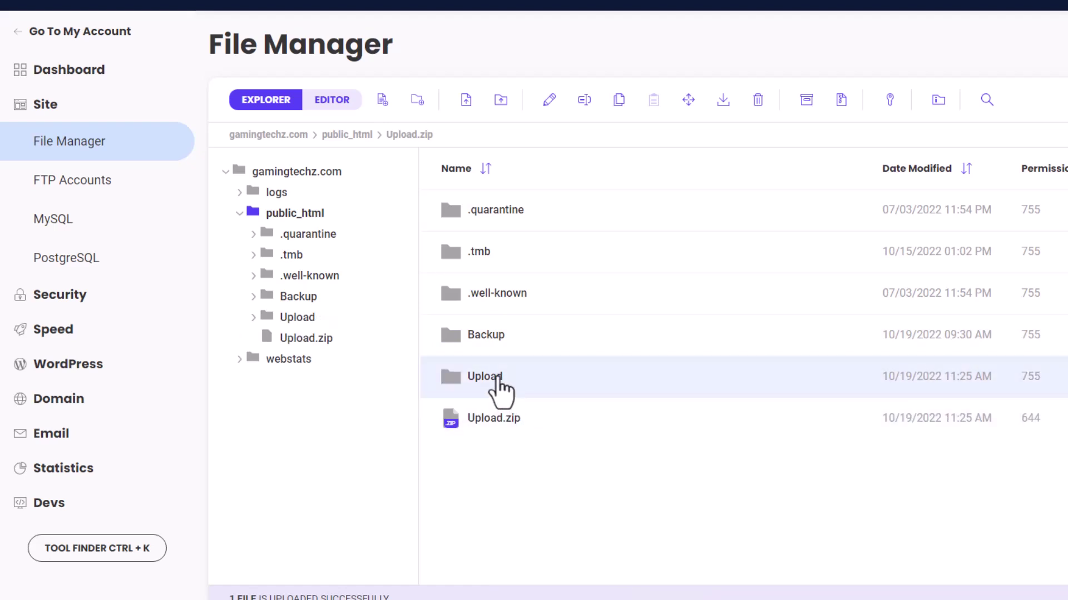
{"action": "double_click", "coordinate": [498, 380]}
Move all eight items, admin through robots.txt, from Upload up into public_html.
{"action": "left_click", "coordinate": [529, 211]}
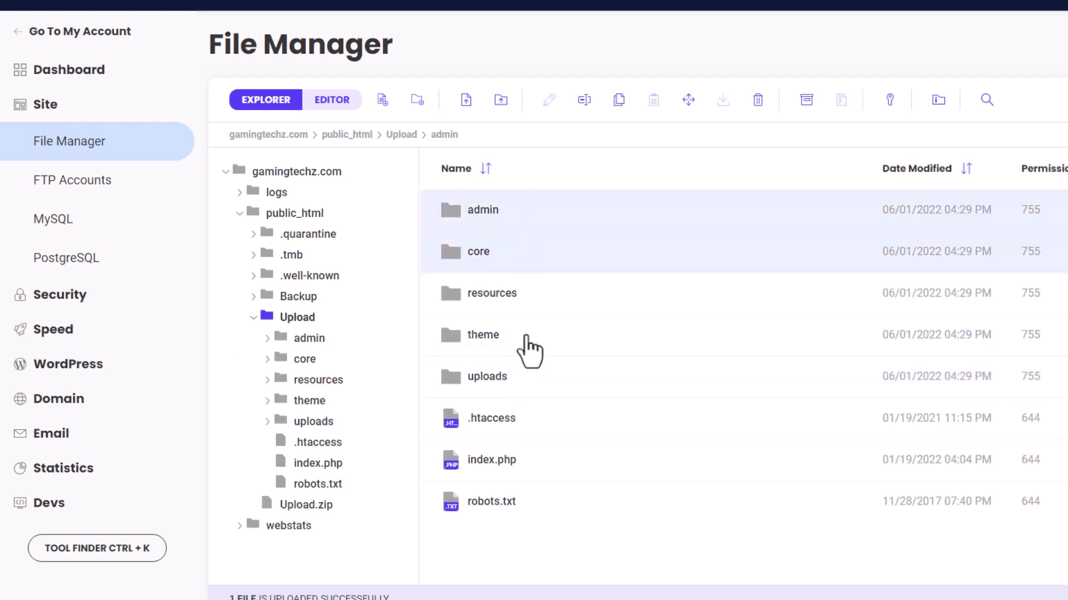
{"action": "left_click", "coordinate": [549, 515], "text": "shift"}
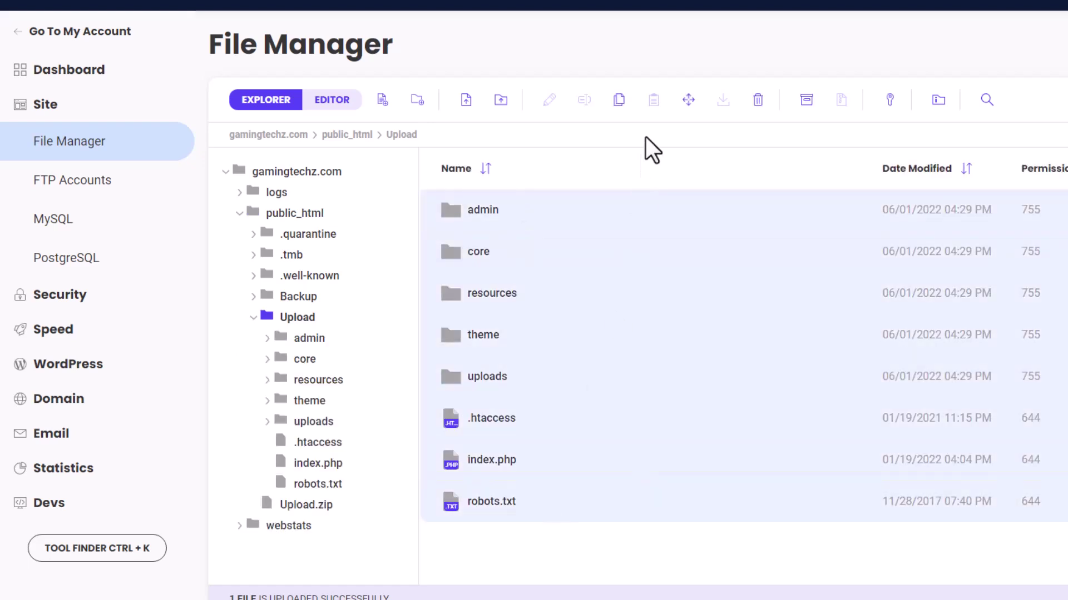
{"action": "left_click", "coordinate": [681, 109]}
{"action": "double_click", "coordinate": [675, 336]}
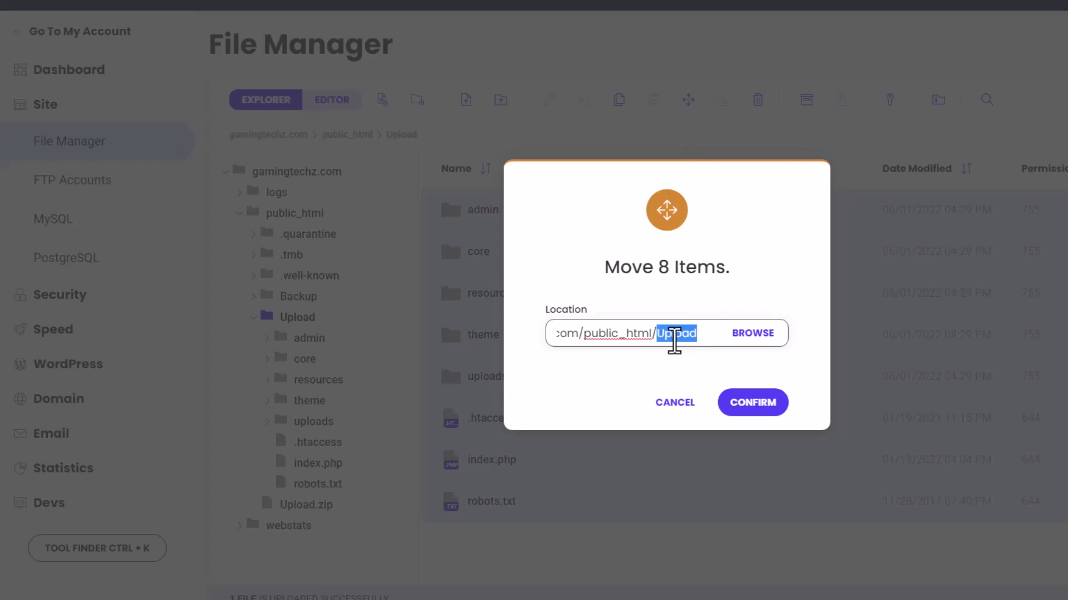
{"action": "key", "text": "BackSpace"}
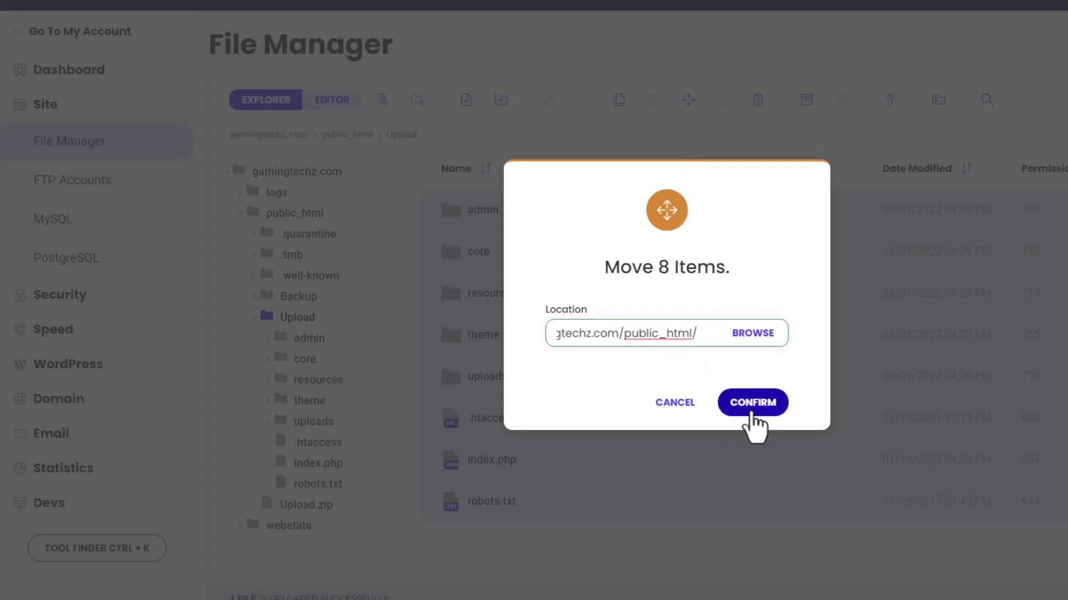
{"action": "left_click", "coordinate": [750, 412]}
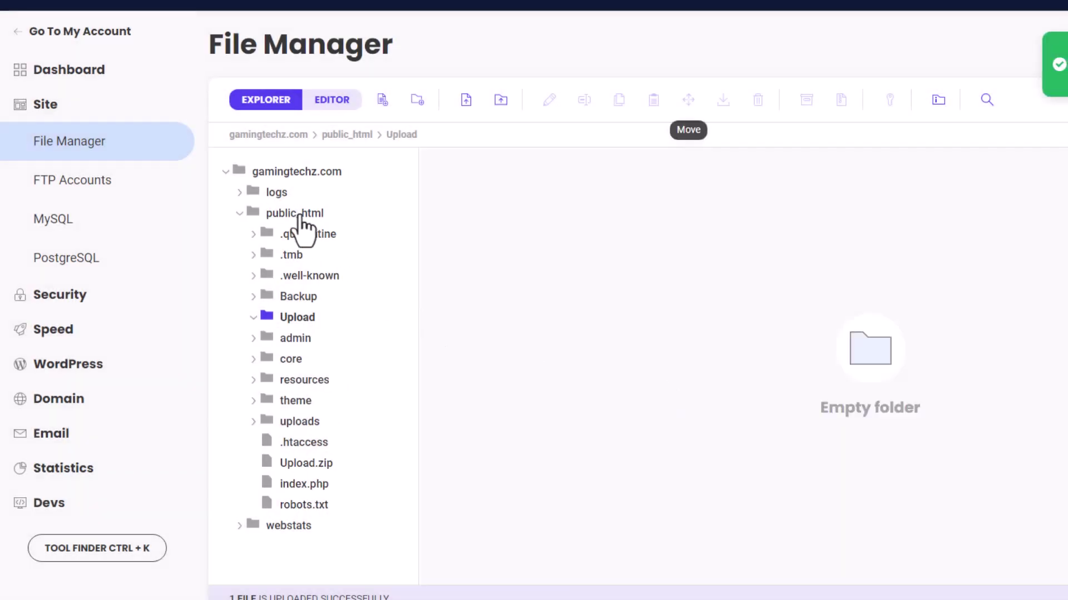
{"action": "left_click", "coordinate": [300, 218]}
{"action": "scroll", "coordinate": [752, 442], "scroll_direction": "down", "scroll_amount": 3}
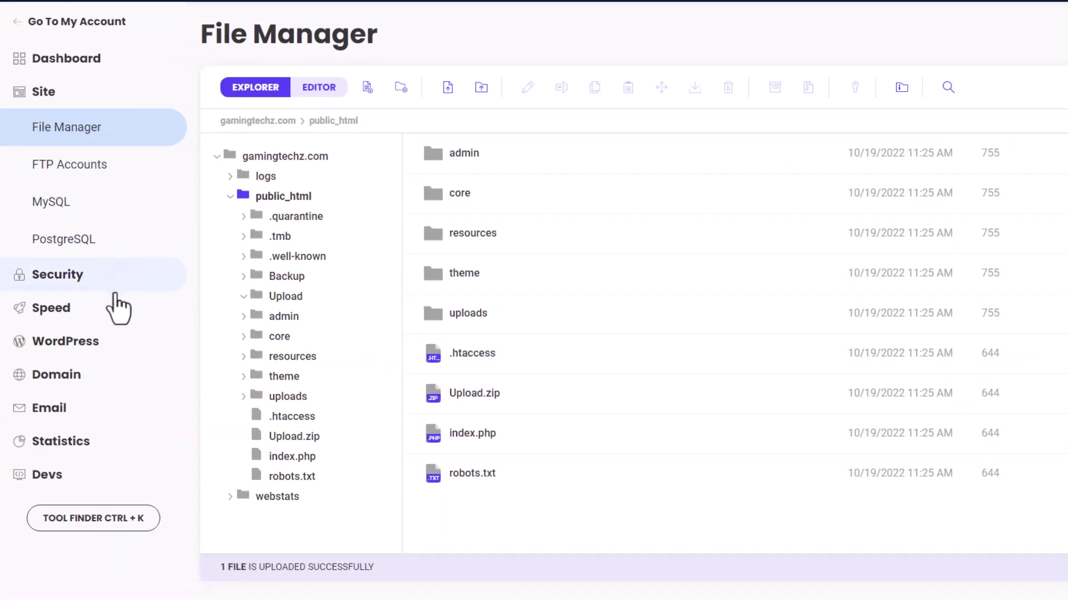
Create a new MySQL database and a new database user.
{"action": "left_click", "coordinate": [111, 212]}
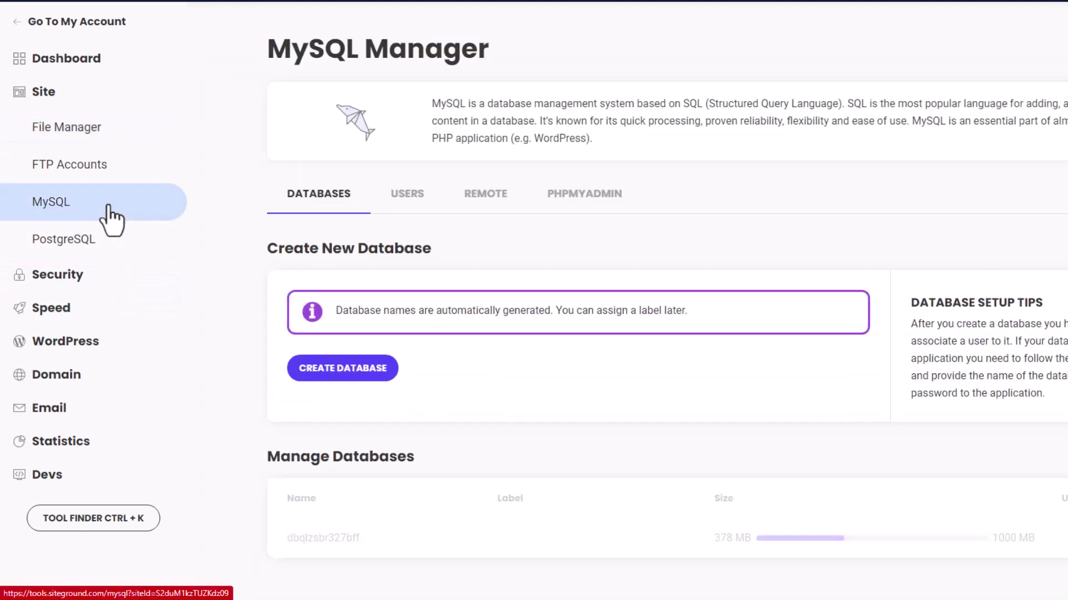
{"action": "left_click", "coordinate": [355, 371]}
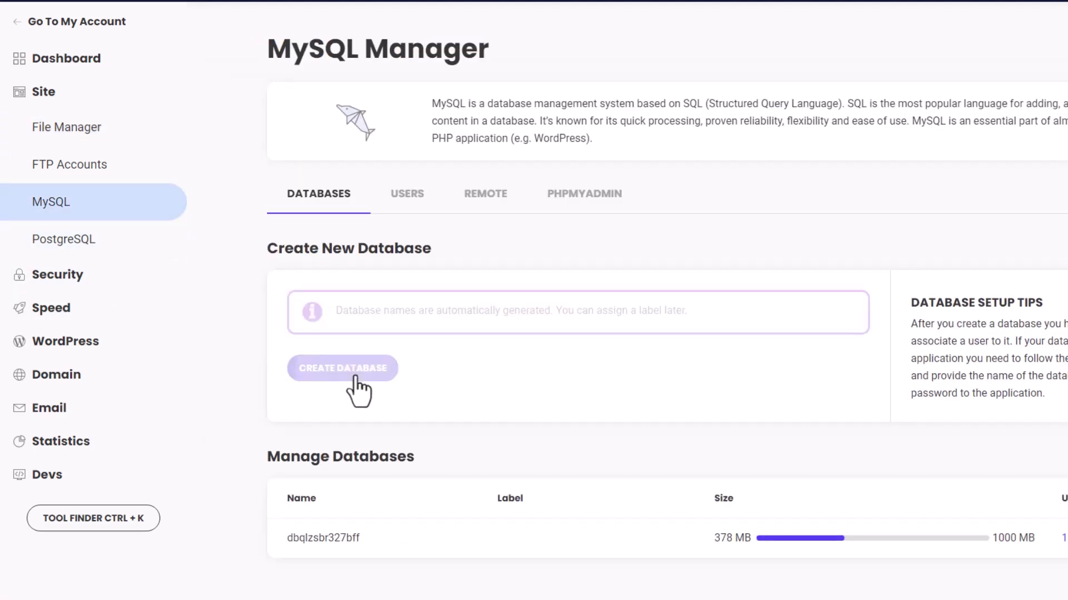
{"action": "left_click", "coordinate": [398, 214]}
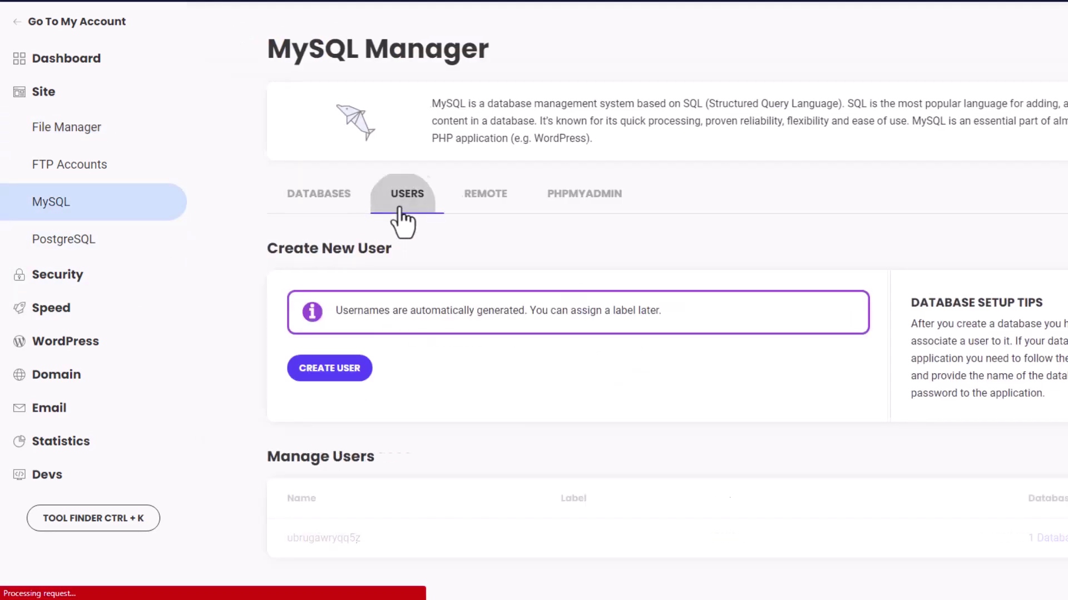
{"action": "left_click", "coordinate": [347, 368]}
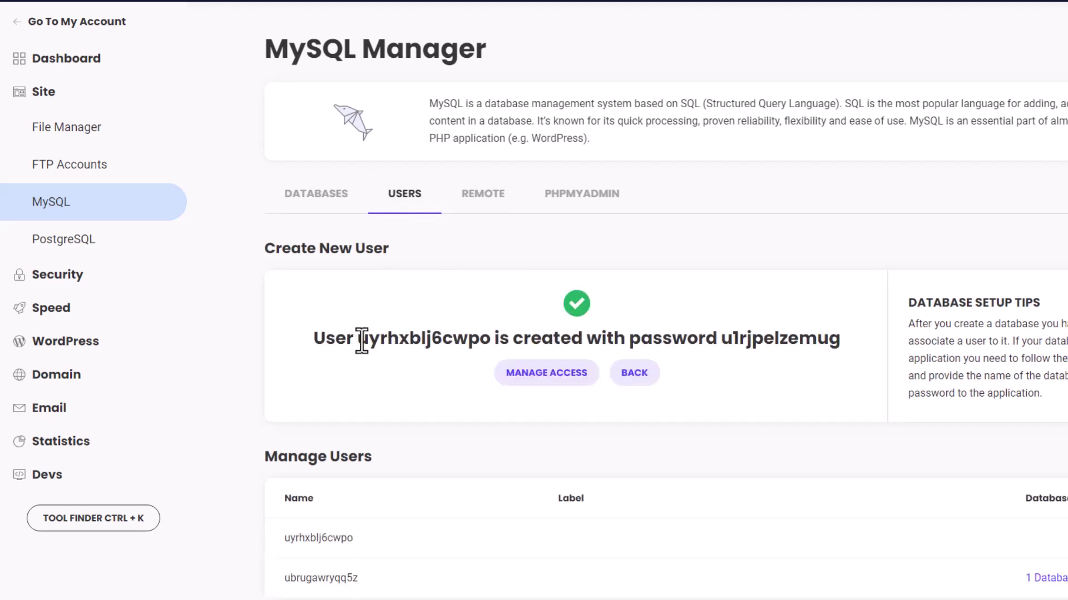
Grant the new user all privileges on database dbjkd88msjqrzy.
{"action": "left_click", "coordinate": [535, 383]}
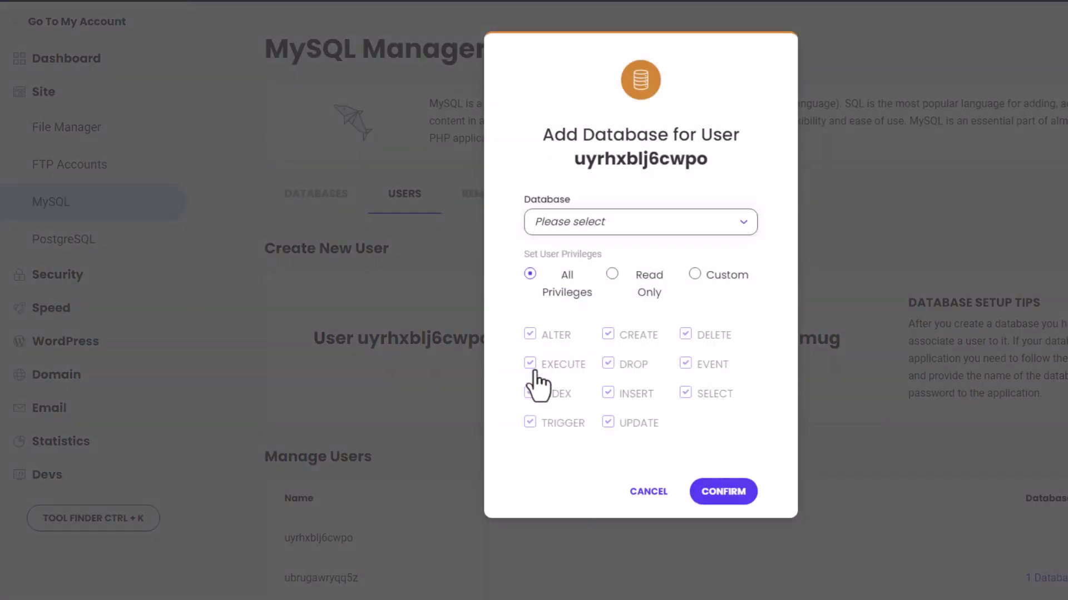
{"action": "left_click", "coordinate": [595, 230]}
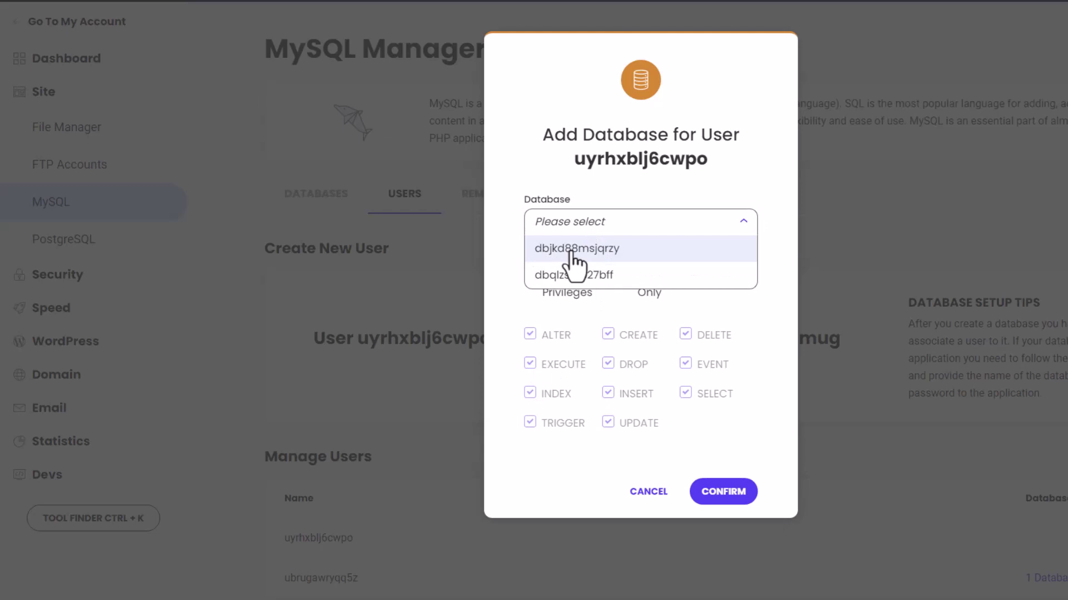
{"action": "left_click", "coordinate": [573, 251]}
{"action": "left_click", "coordinate": [718, 491]}
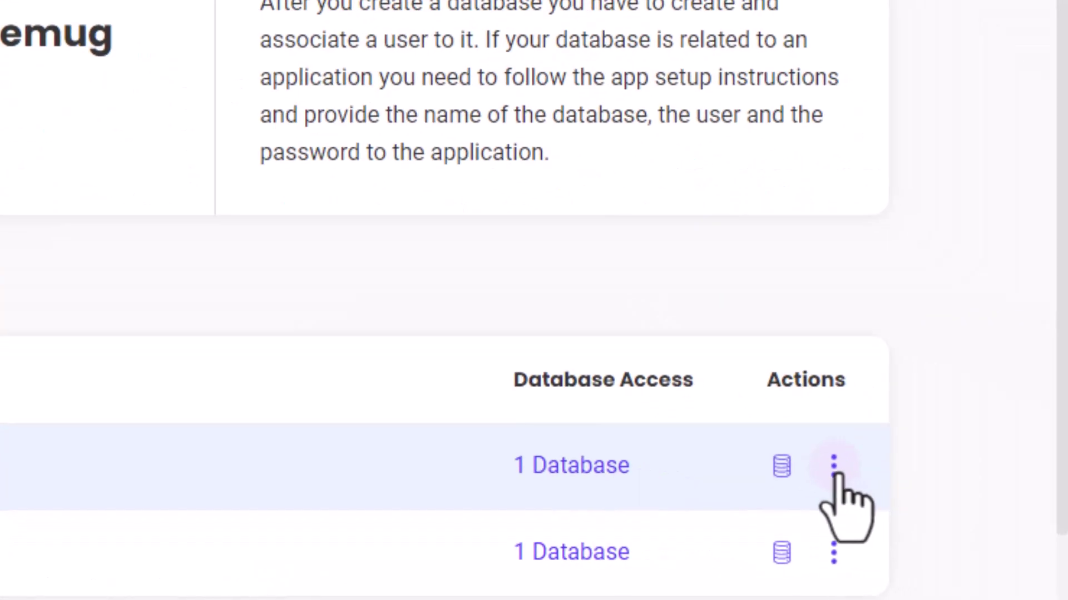
Set a new password for the database user.
{"action": "left_click", "coordinate": [911, 482]}
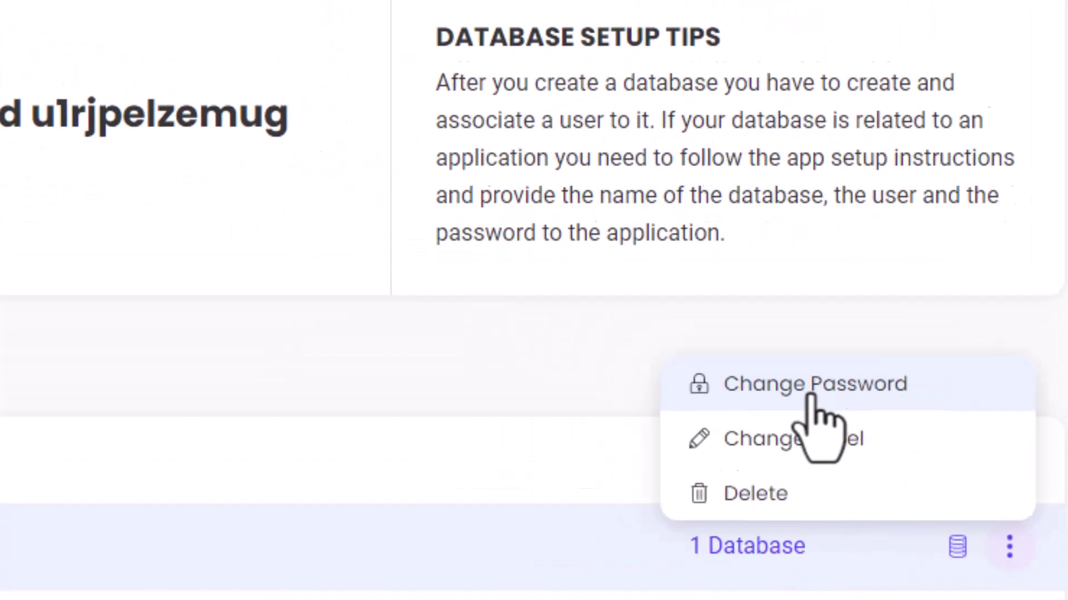
{"action": "left_click", "coordinate": [814, 397]}
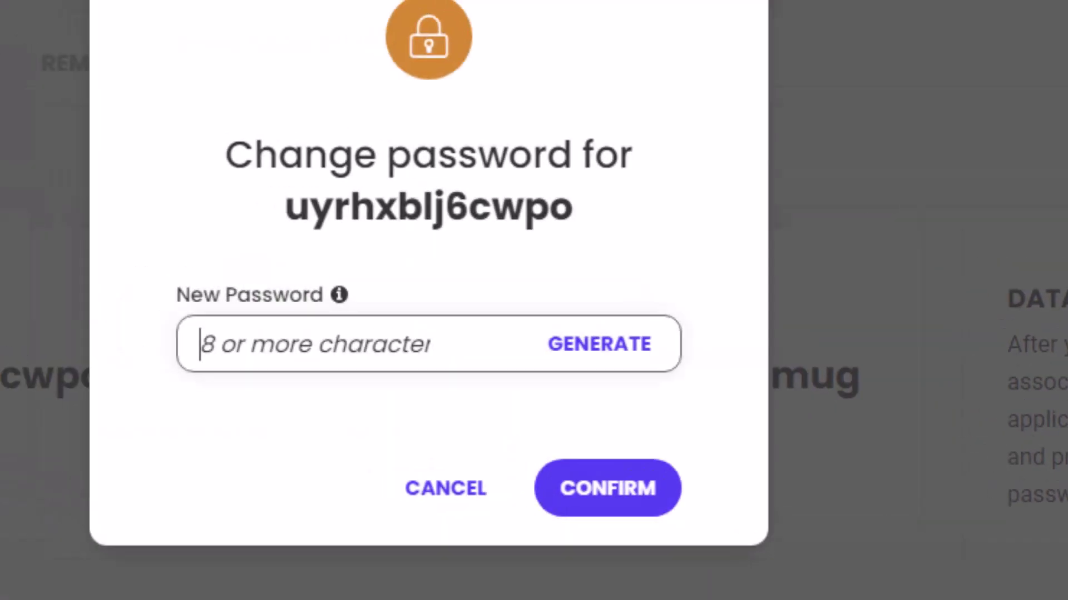
{"action": "left_click", "coordinate": [364, 367]}
{"action": "type", "text": "••"}
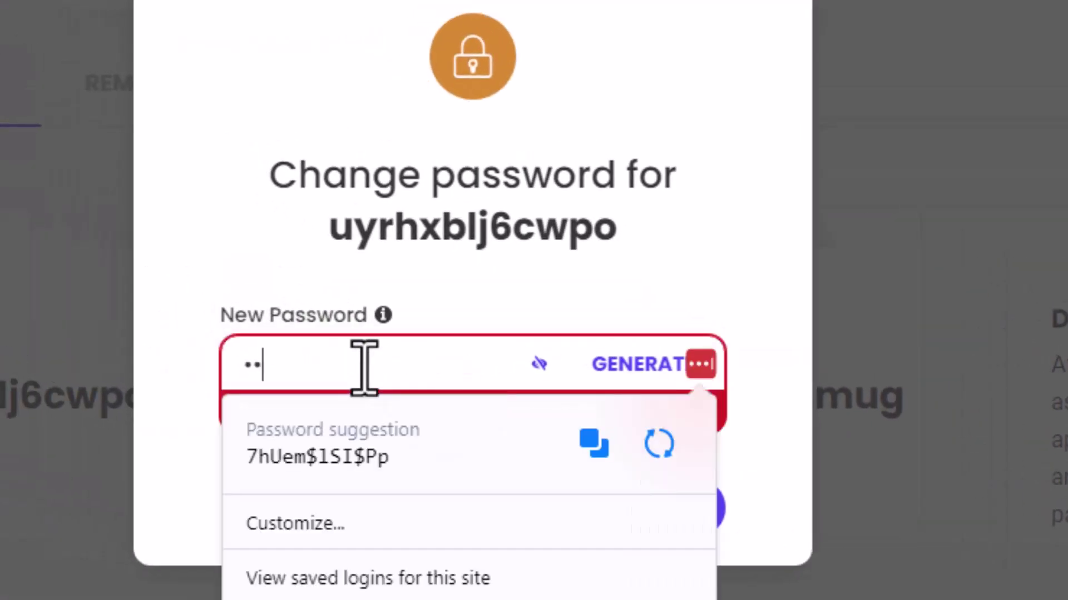
{"action": "type", "text": "••••••••"}
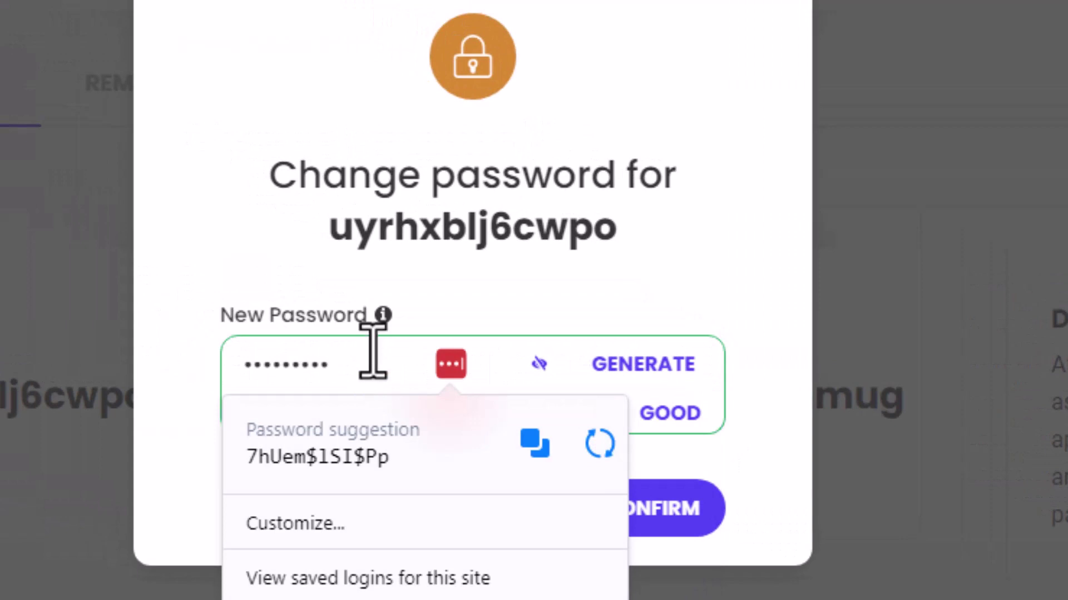
{"action": "left_click", "coordinate": [515, 190]}
{"action": "left_click", "coordinate": [674, 529]}
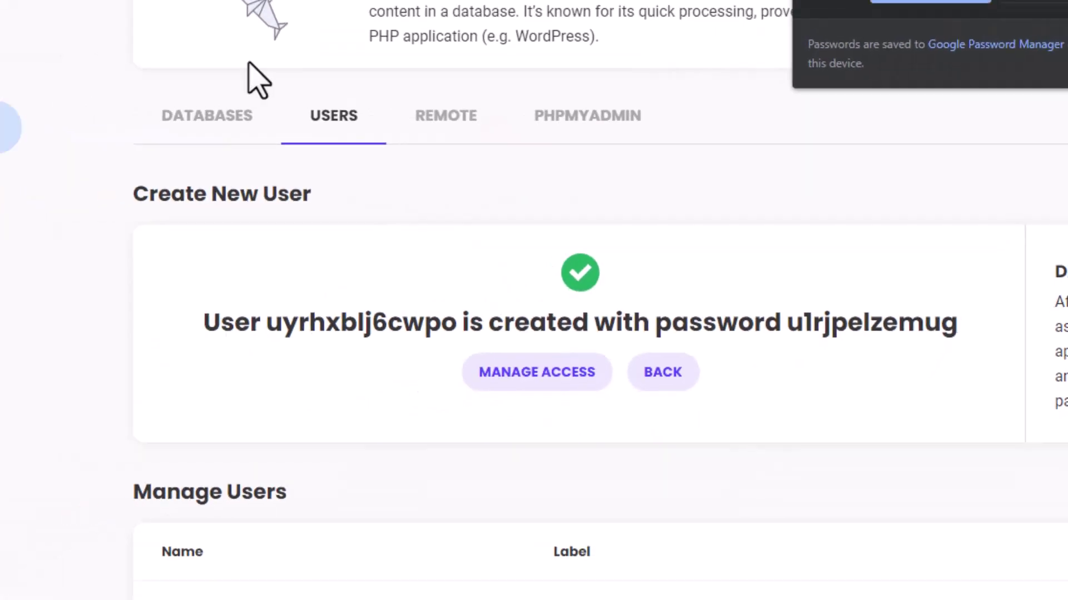
{"action": "left_click", "coordinate": [367, 139]}
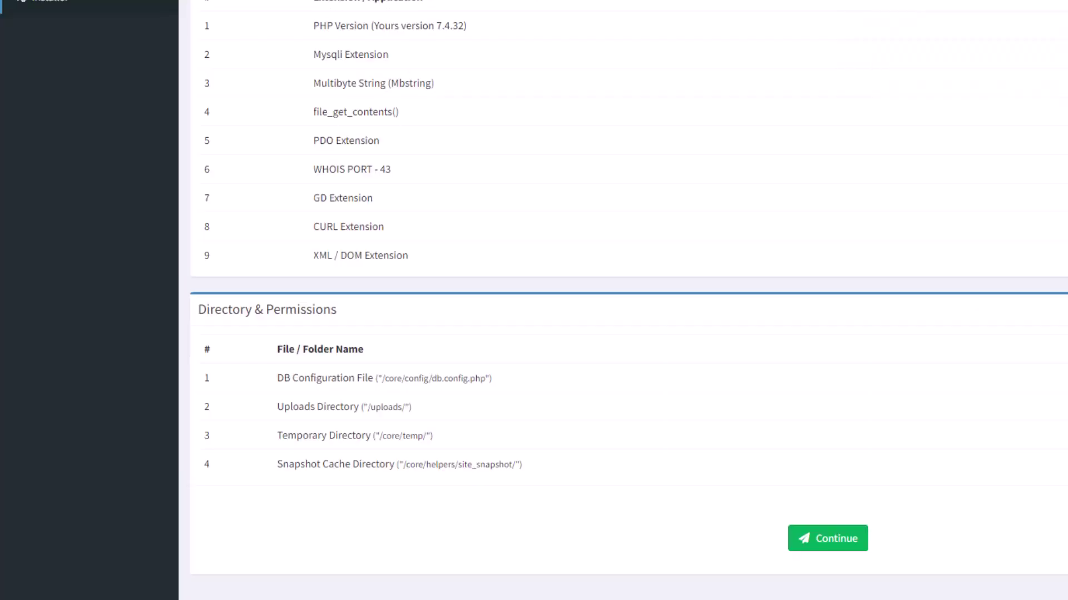
Past the requirements check, enter host localhost and database name dbjkd88msjqrzy.
{"action": "left_click", "coordinate": [839, 538]}
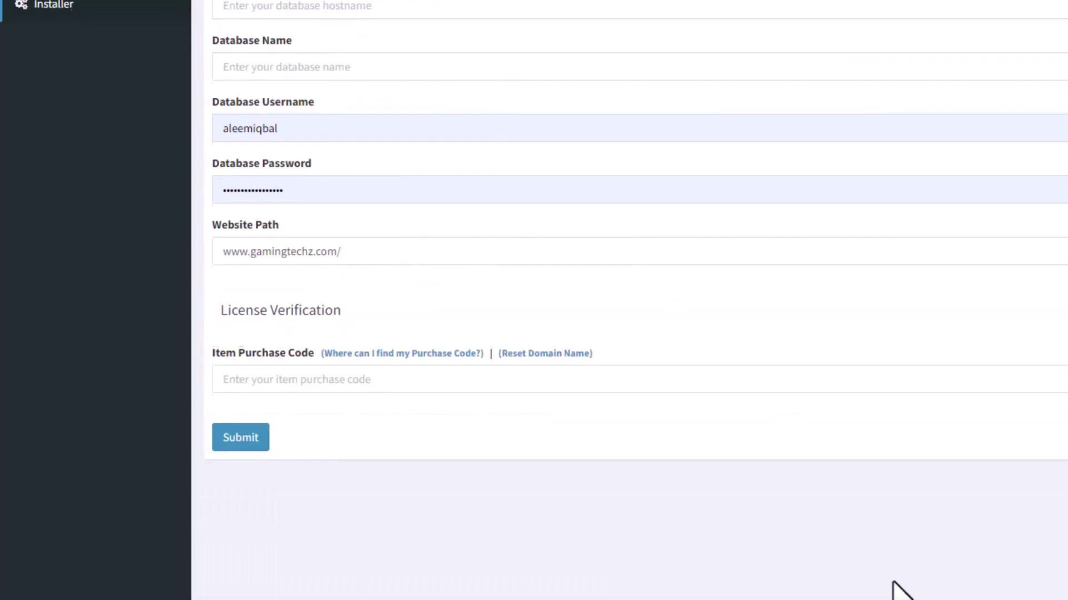
{"action": "left_click", "coordinate": [260, 125]}
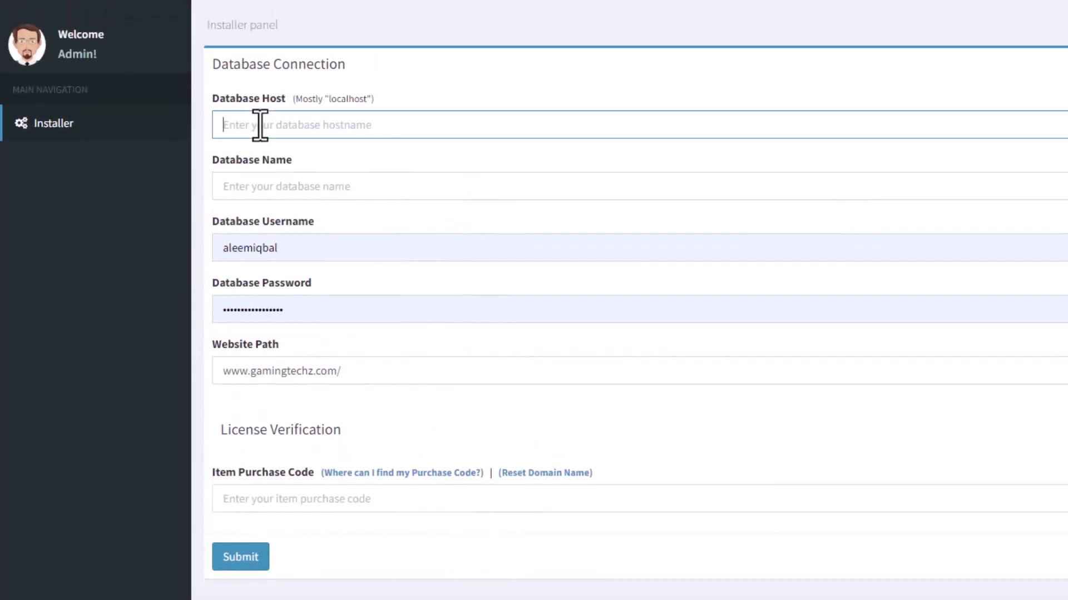
{"action": "type", "text": "localhost"}
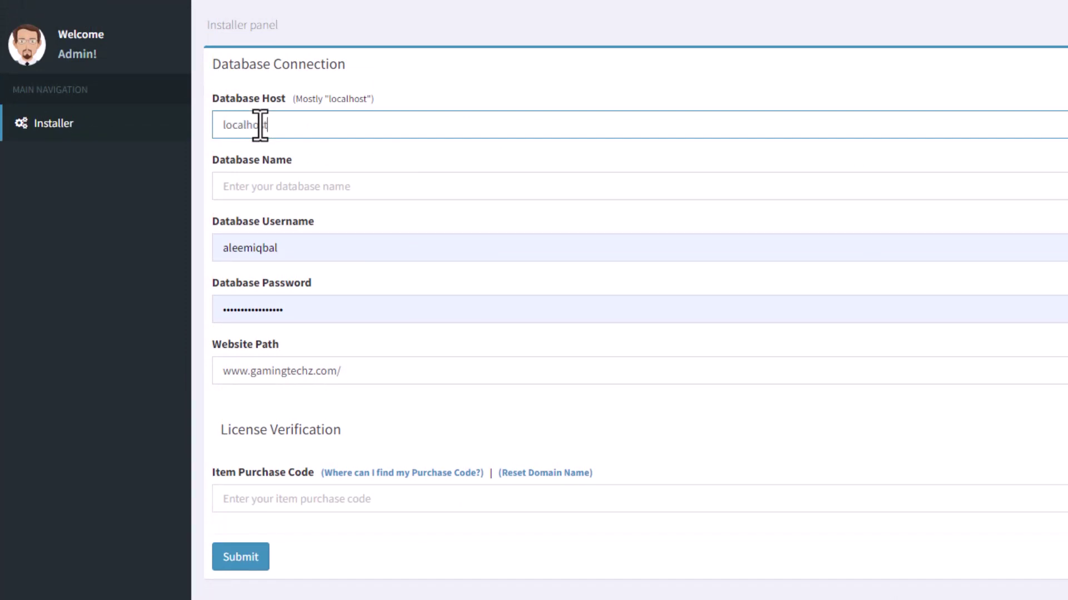
{"action": "key", "text": "Tab"}
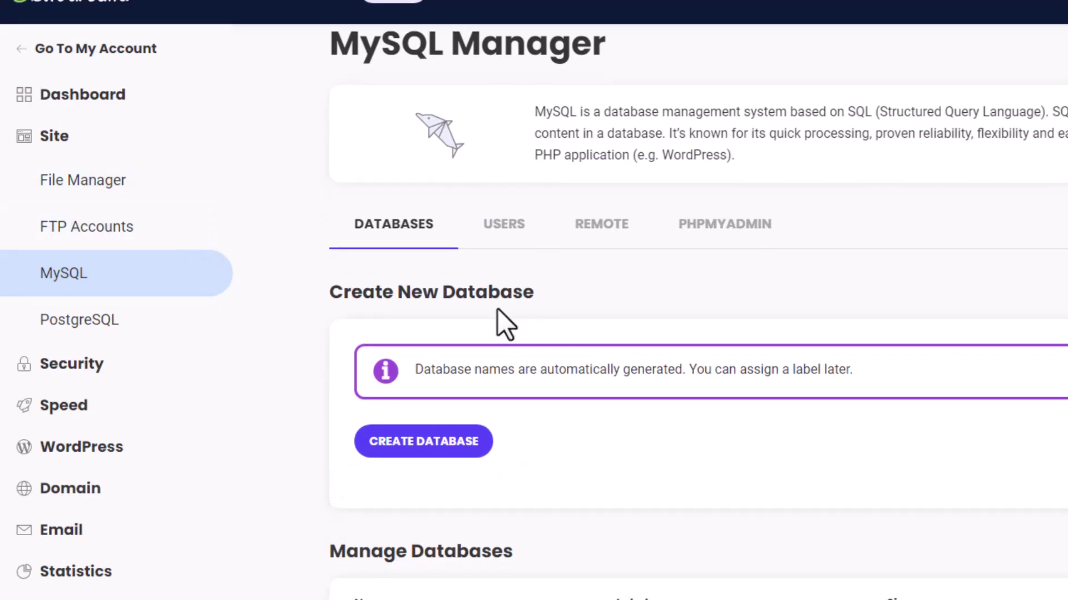
{"action": "double_click", "coordinate": [373, 568]}
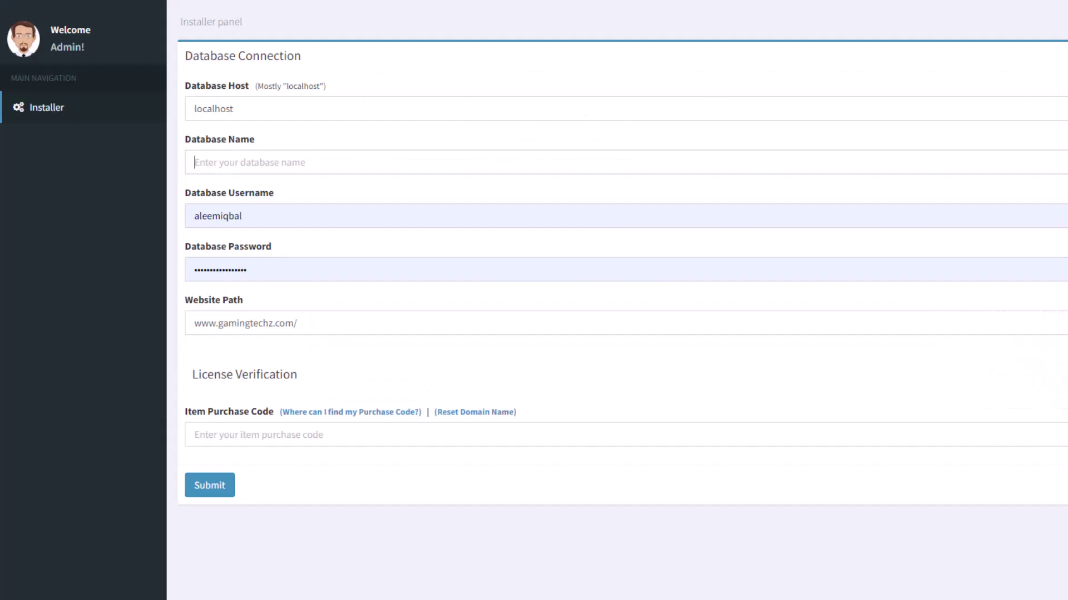
{"action": "type", "text": "dbjkd88msjqrzy"}
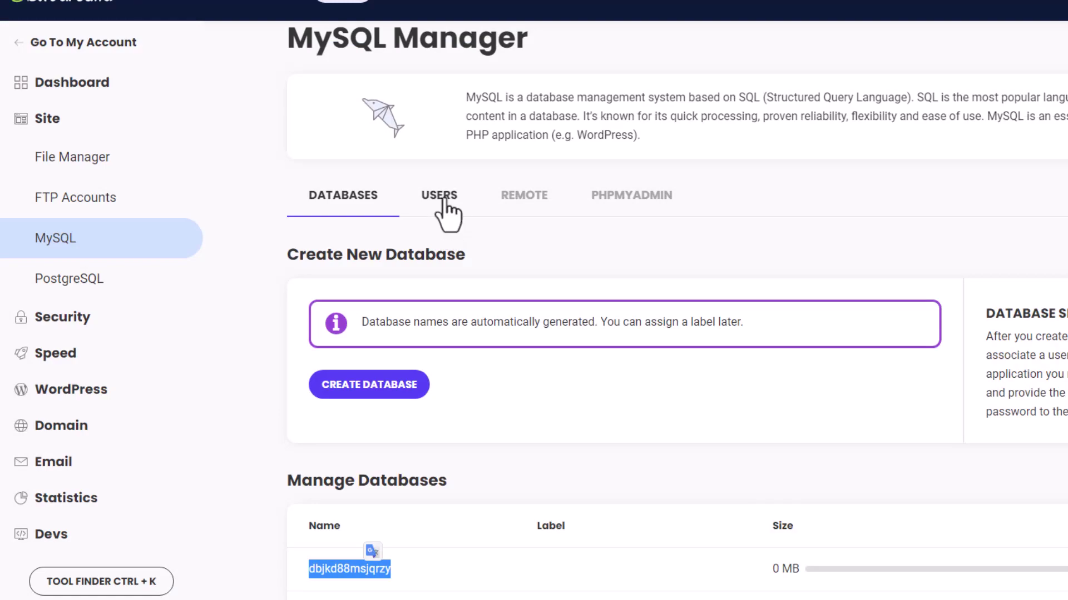
Replace the installer's database username and password with the new user's credentials.
{"action": "left_click", "coordinate": [443, 199]}
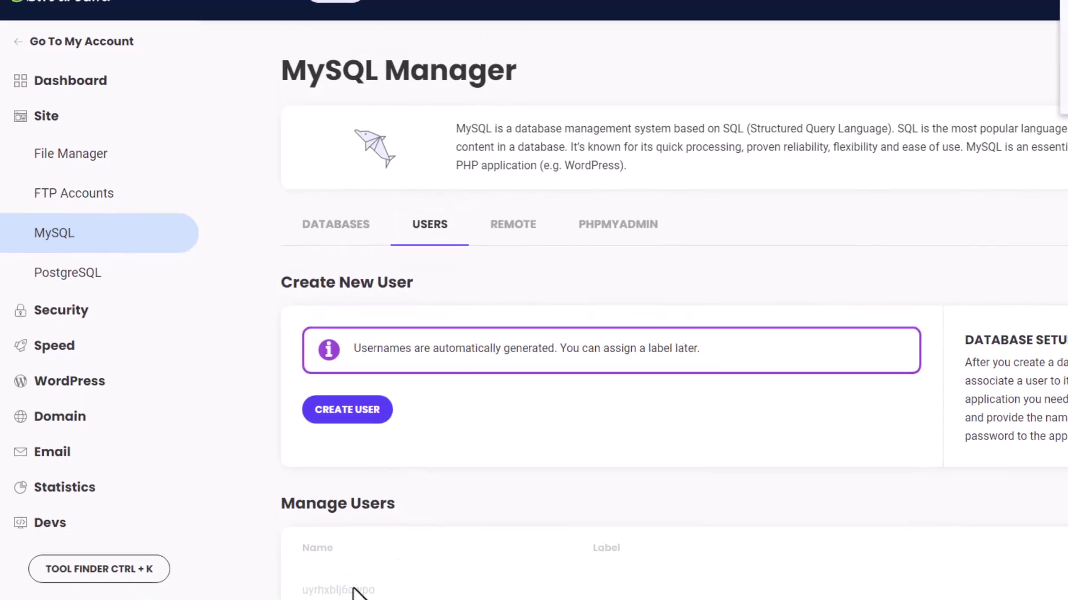
{"action": "double_click", "coordinate": [359, 599]}
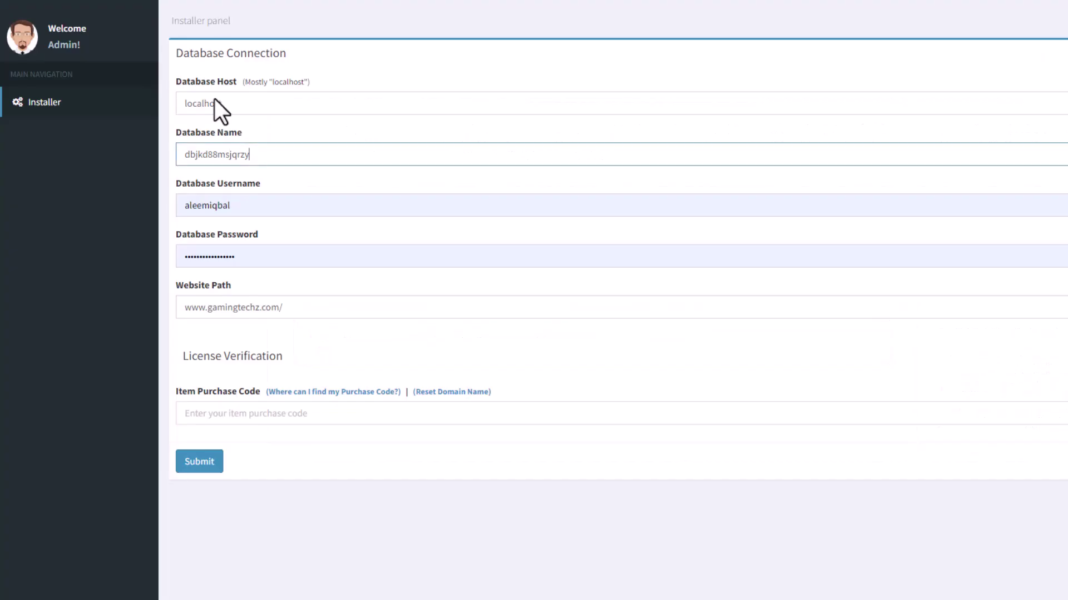
{"action": "double_click", "coordinate": [248, 207]}
{"action": "key", "text": "ctrl+v"}
{"action": "double_click", "coordinate": [268, 253]}
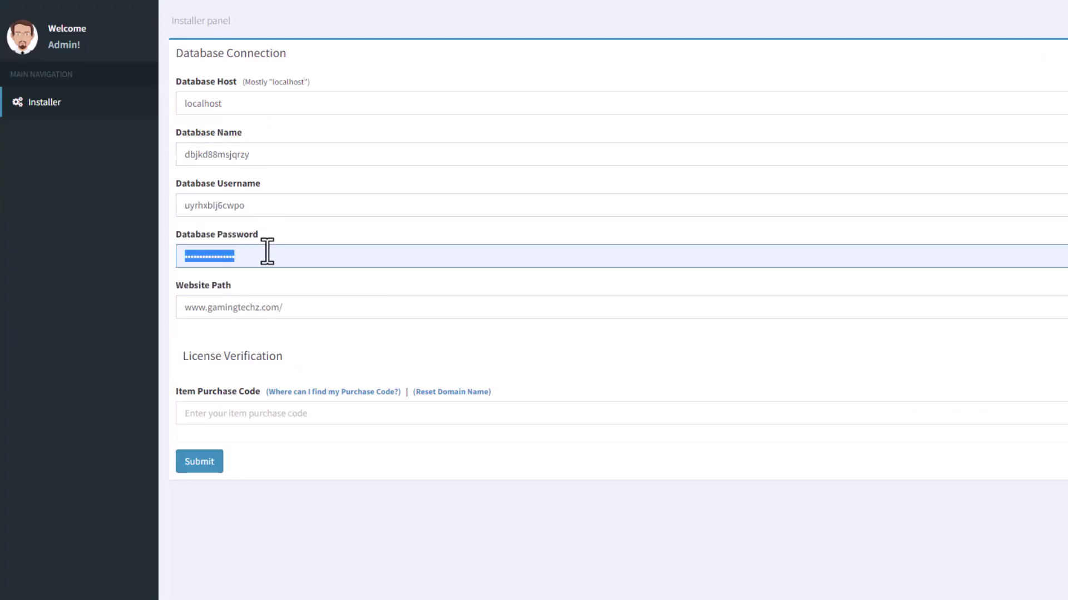
{"action": "key", "text": "ctrl+v"}
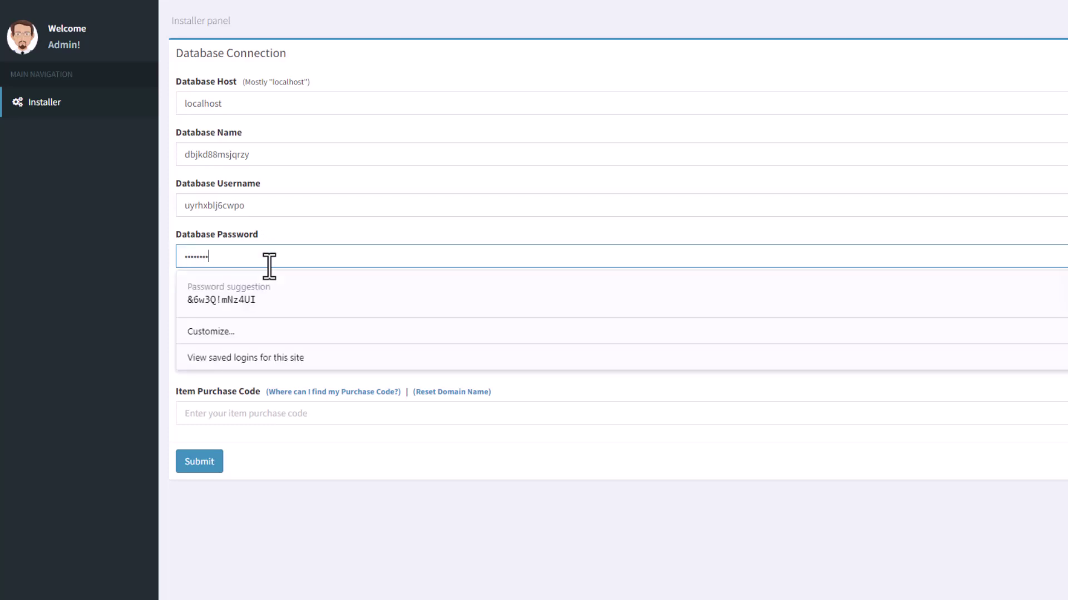
{"action": "key", "text": "Tab"}
{"action": "key", "text": "ctrl+c"}
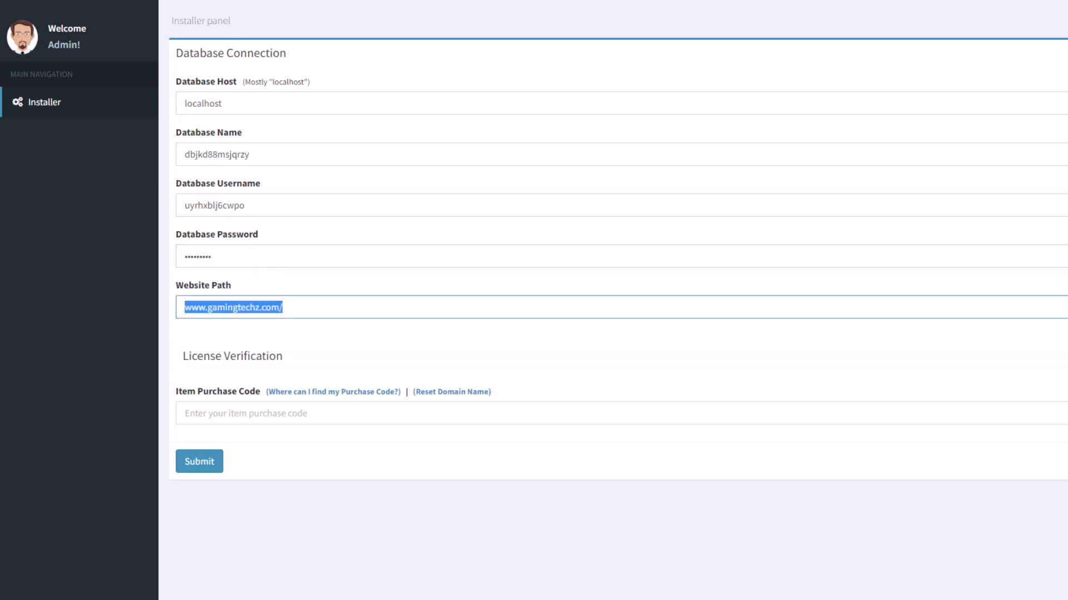
{"action": "key", "text": "alt+Tab"}
{"action": "key", "text": "alt+Tab"}
{"action": "key", "text": "ctrl+v"}
{"action": "left_click", "coordinate": [343, 411]}
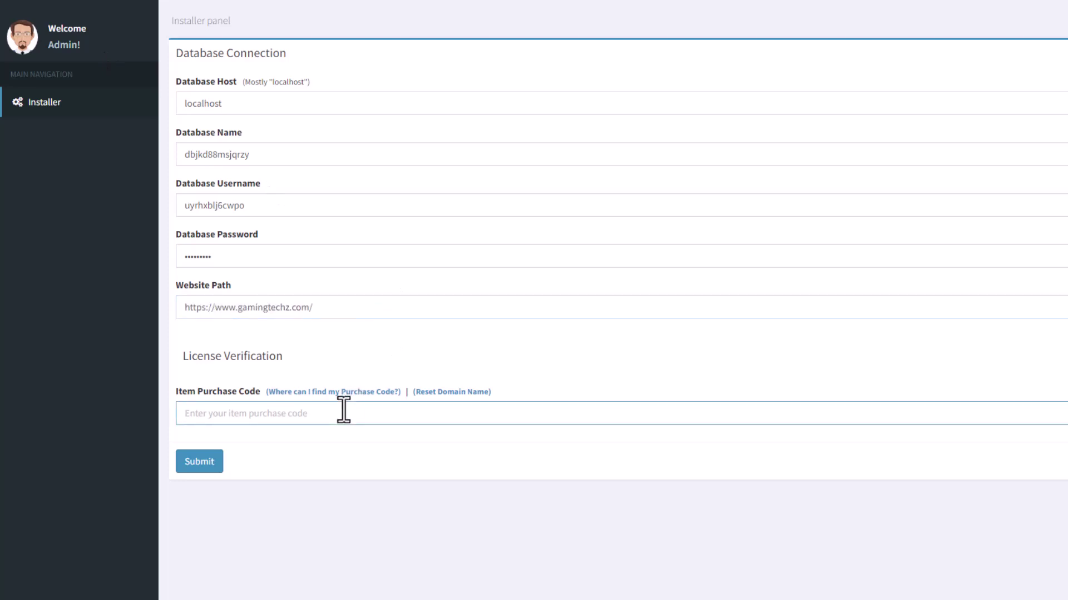
Enter the purchase code, then the admin email and password, and run the installation.
{"action": "type", "text": "123-321-213"}
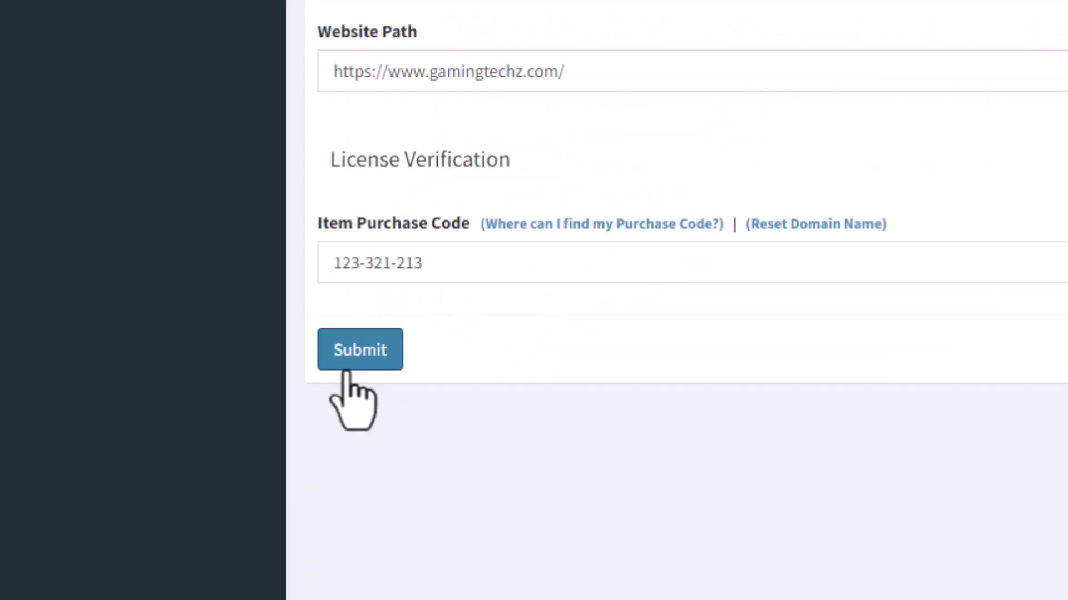
{"action": "left_click", "coordinate": [196, 470]}
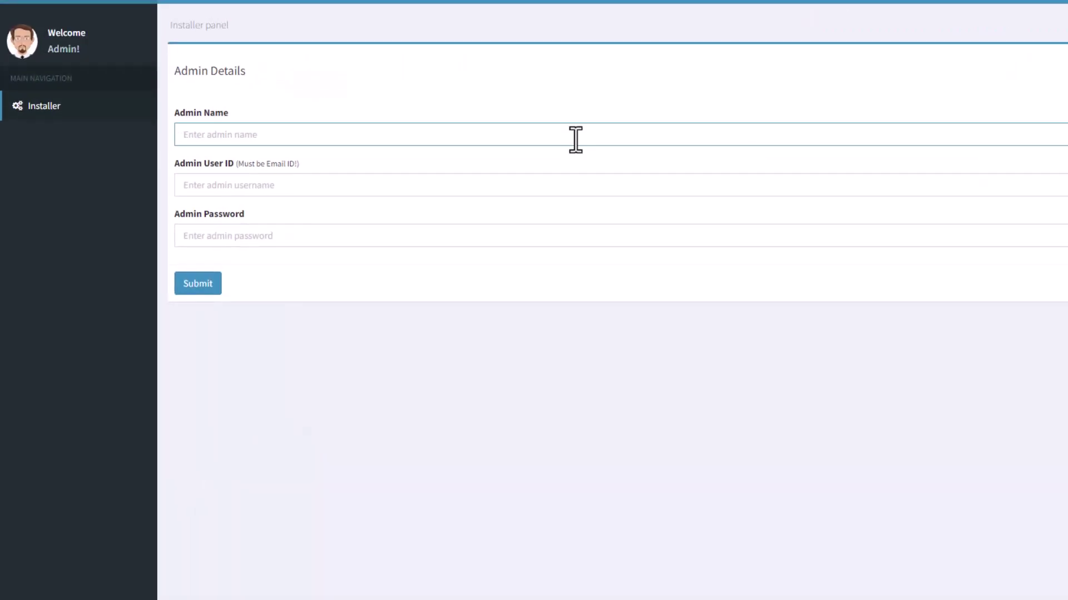
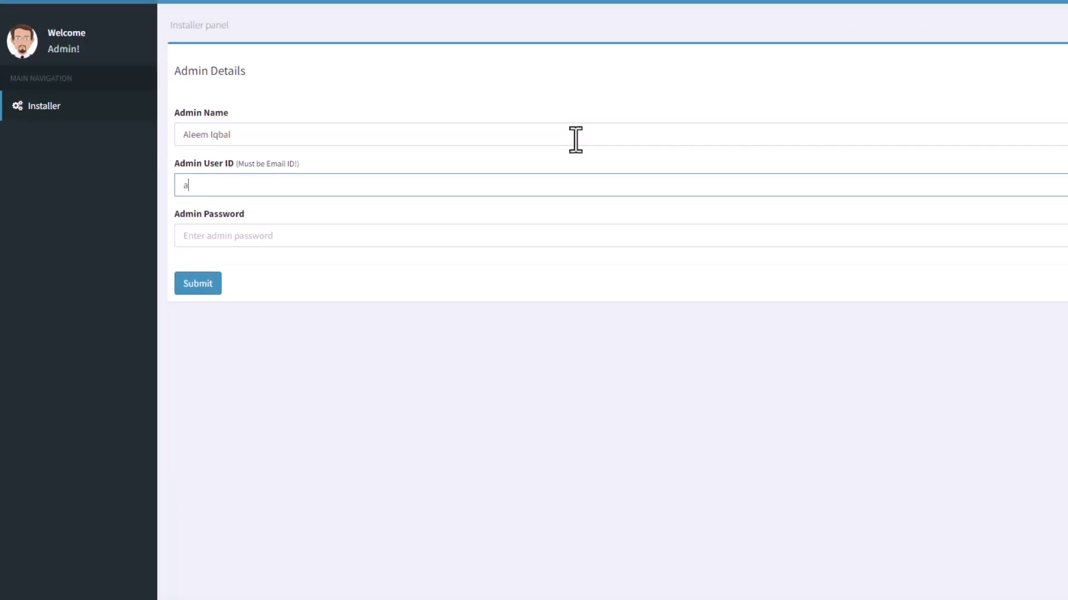
{"action": "key", "text": "Tab"}
{"action": "type", "text": "12"}
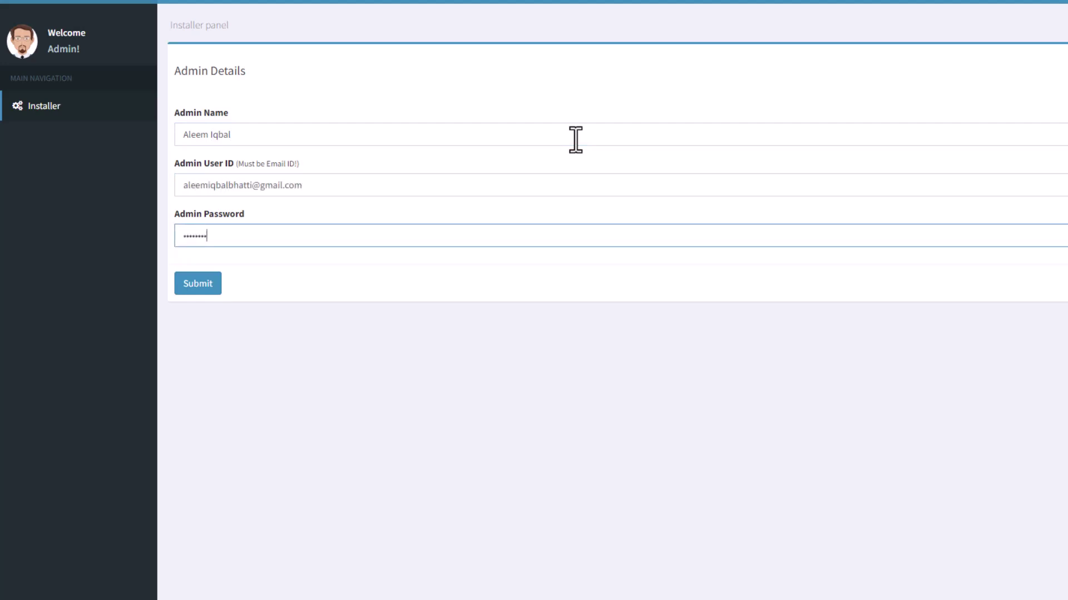
{"action": "left_click", "coordinate": [199, 285]}
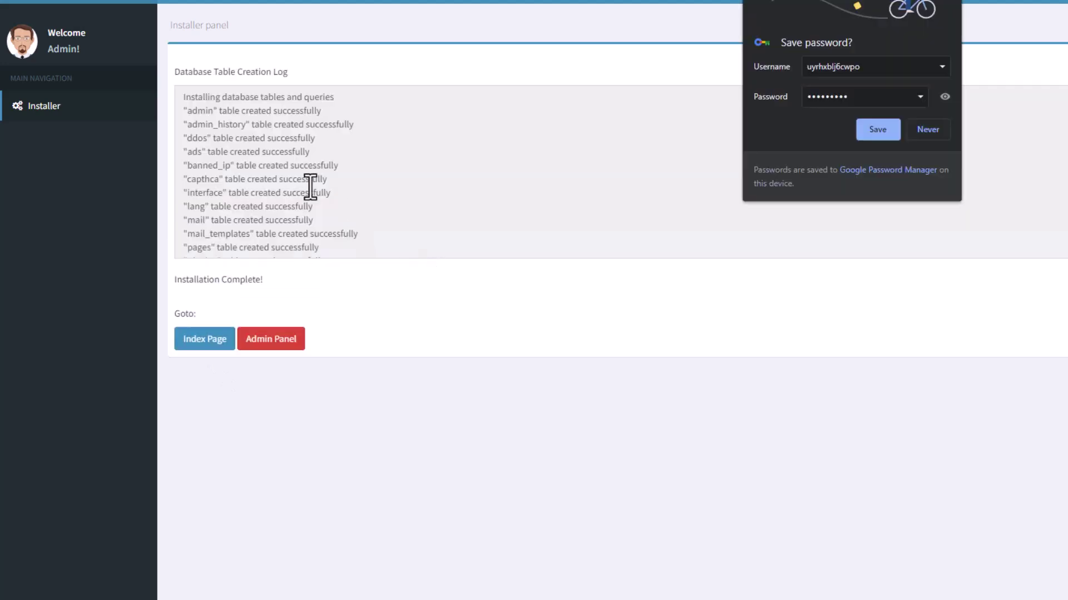
Open the live home page, expand the full SEO tool grid and scroll through it.
{"action": "left_click", "coordinate": [184, 345]}
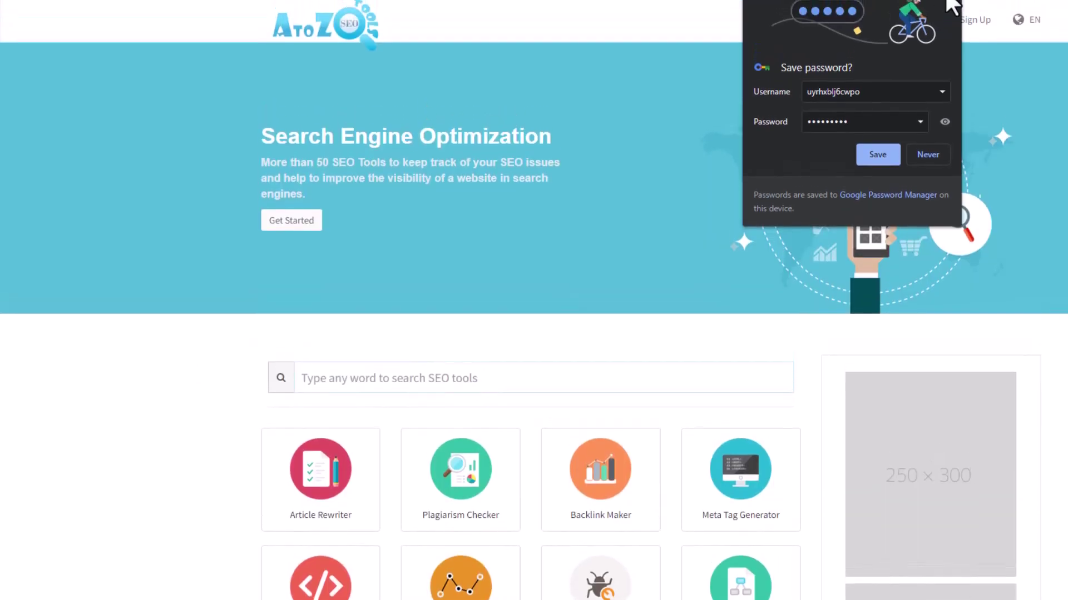
{"action": "scroll", "coordinate": [552, 218], "scroll_direction": "down", "scroll_amount": 7}
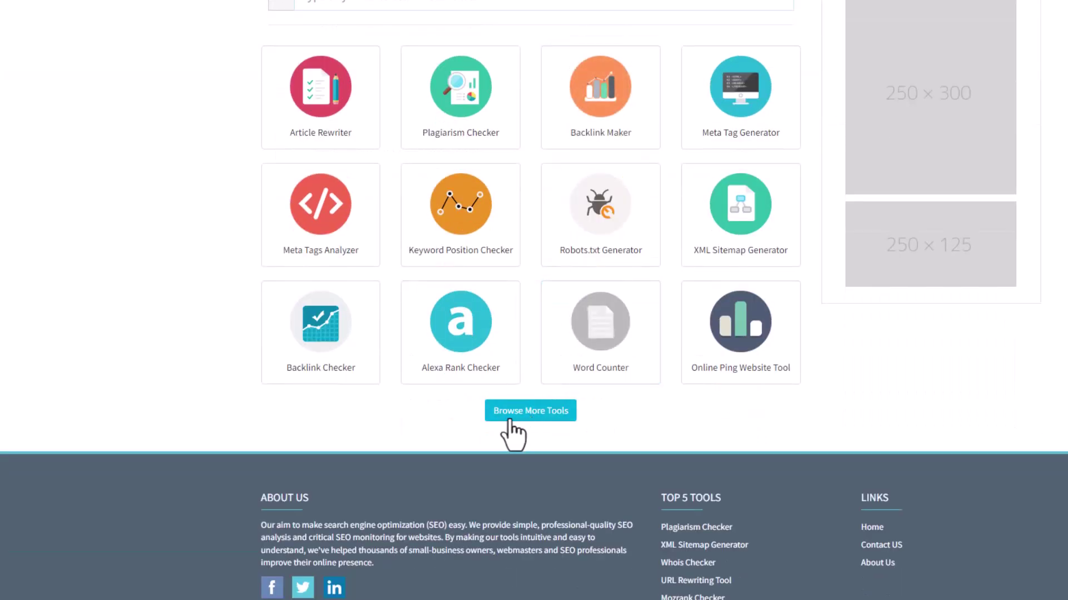
{"action": "left_click", "coordinate": [514, 416]}
{"action": "scroll", "coordinate": [521, 419], "scroll_direction": "down", "scroll_amount": 15}
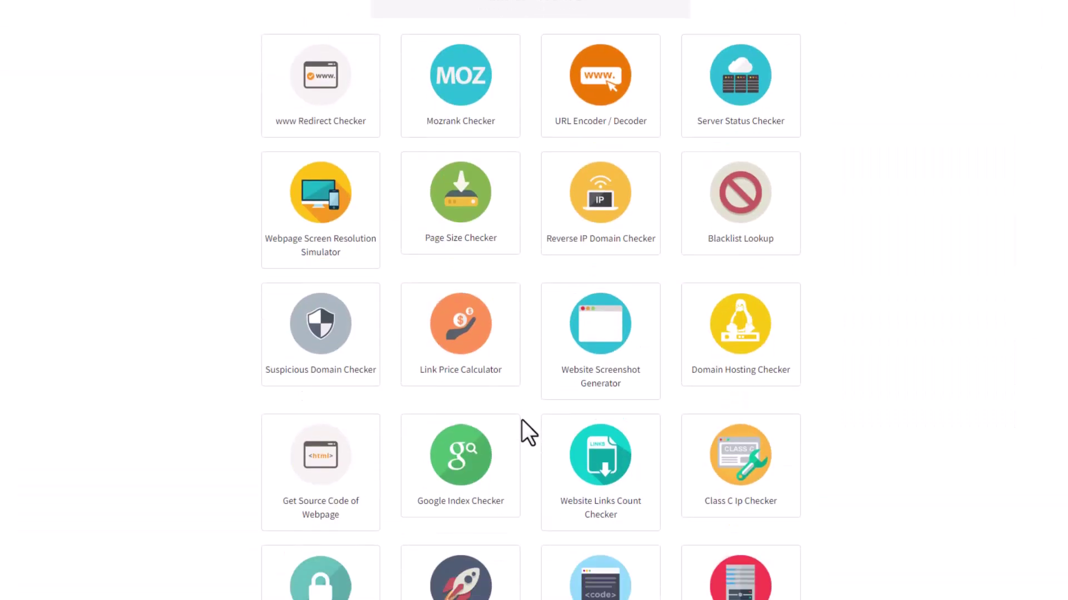
{"action": "scroll", "coordinate": [522, 419], "scroll_direction": "down", "scroll_amount": 5}
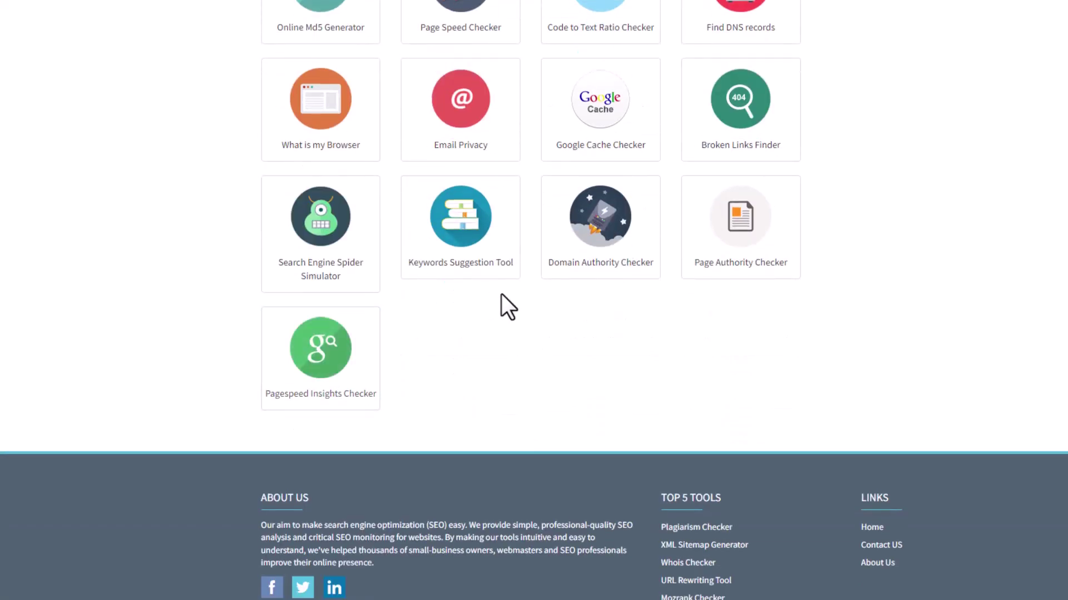
{"action": "scroll", "coordinate": [389, 217], "scroll_direction": "up", "scroll_amount": 12}
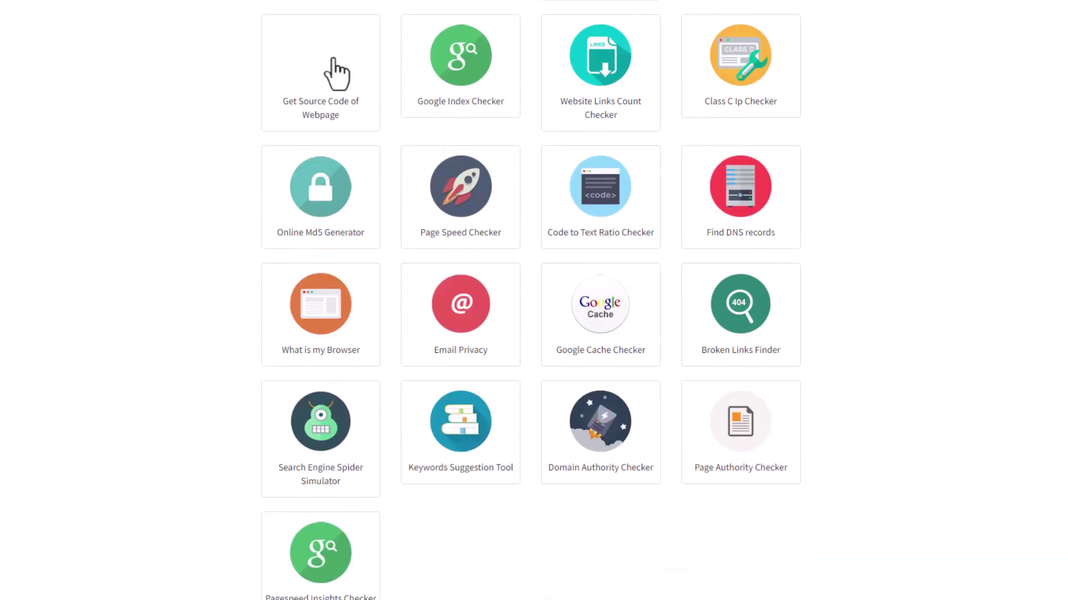
{"action": "scroll", "coordinate": [337, 300], "scroll_direction": "up", "scroll_amount": 12}
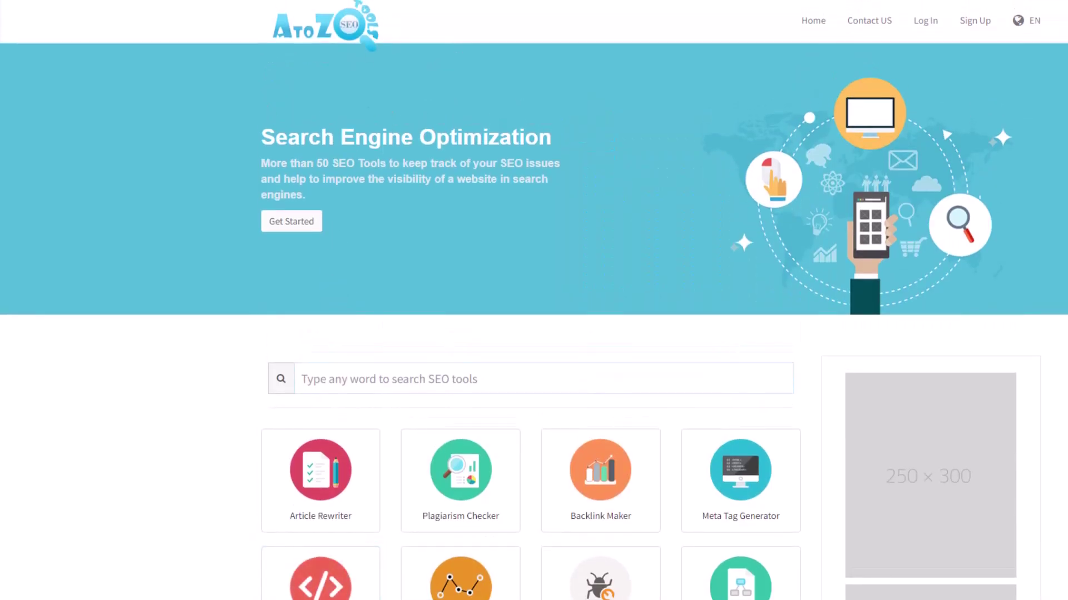
{"action": "scroll", "coordinate": [534, 301], "scroll_direction": "down", "scroll_amount": 1}
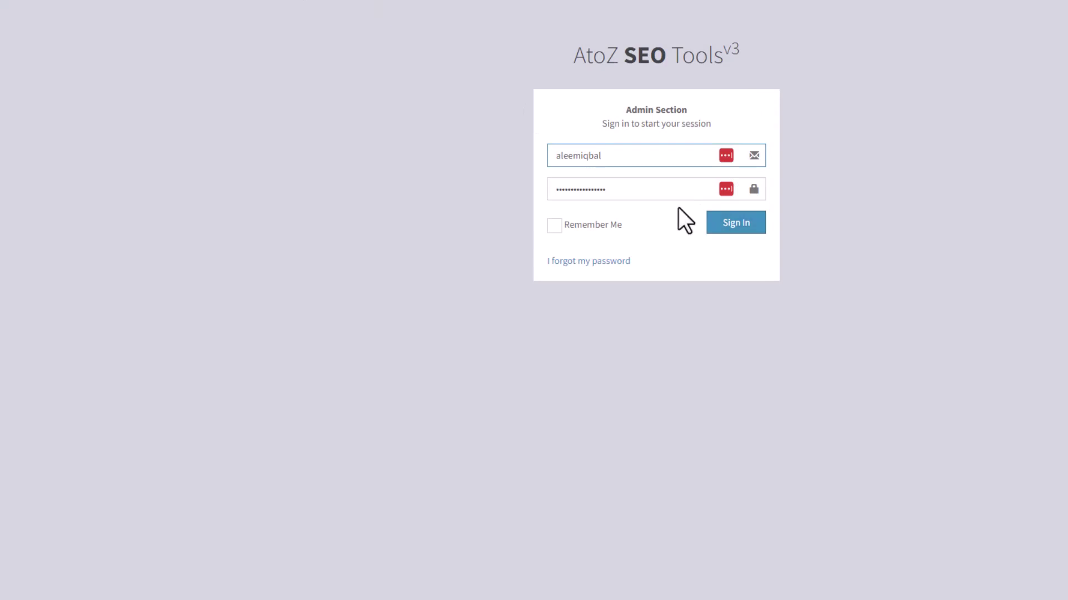
{"action": "left_click", "coordinate": [664, 193]}
{"action": "key", "text": "Return"}
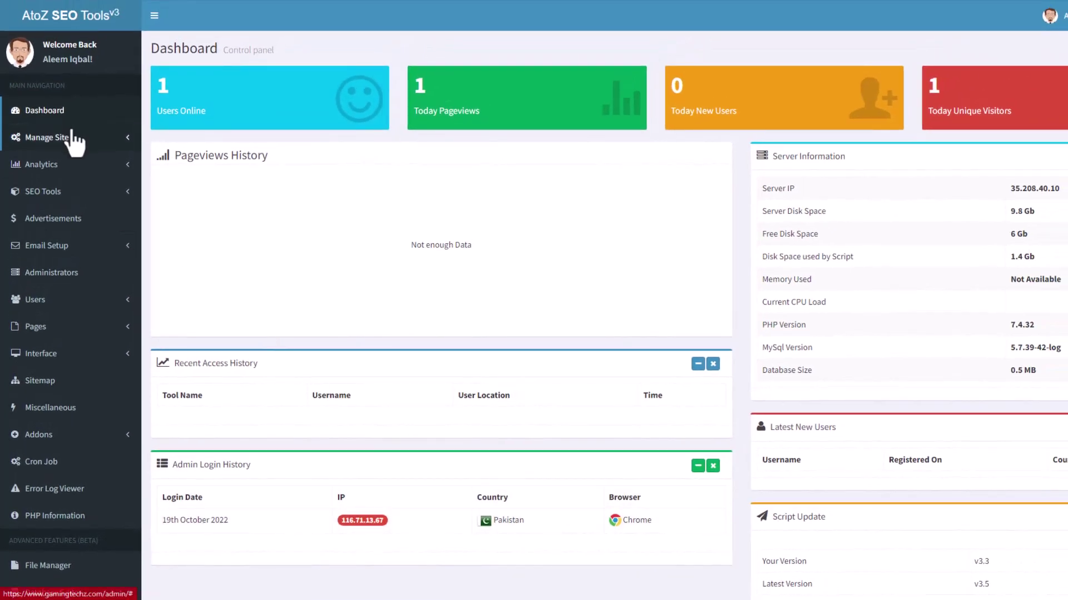
{"action": "left_click", "coordinate": [53, 137]}
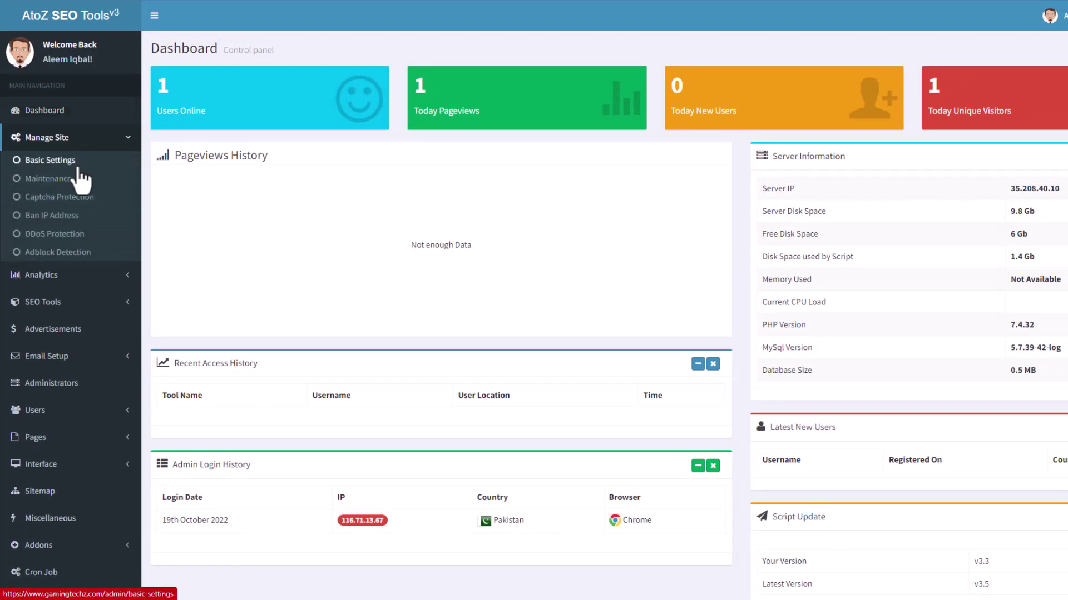
{"action": "left_click", "coordinate": [51, 160]}
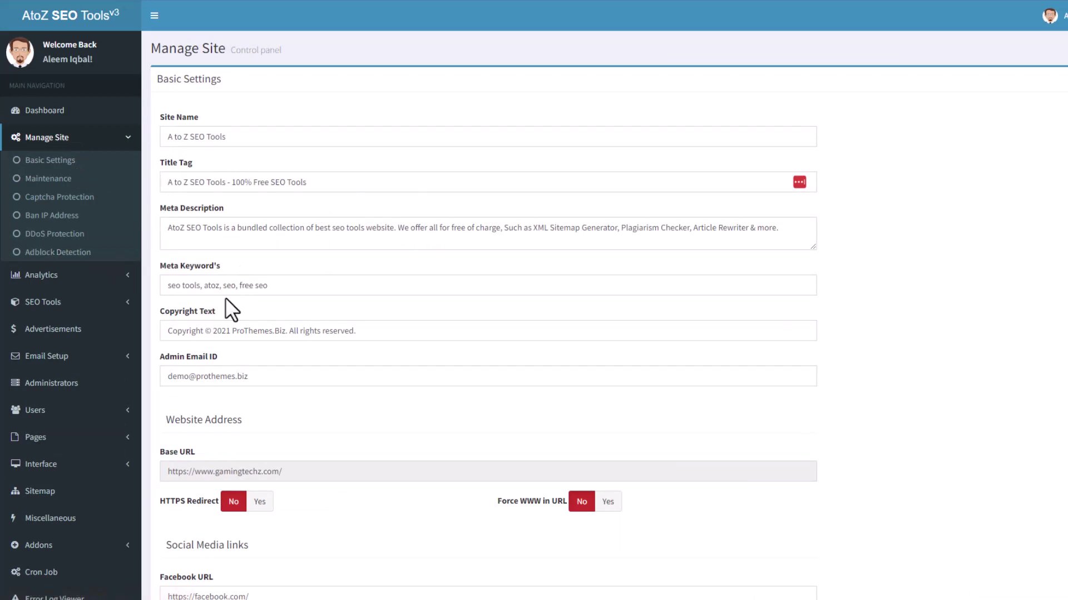
{"action": "scroll", "coordinate": [372, 308], "scroll_direction": "down", "scroll_amount": 2}
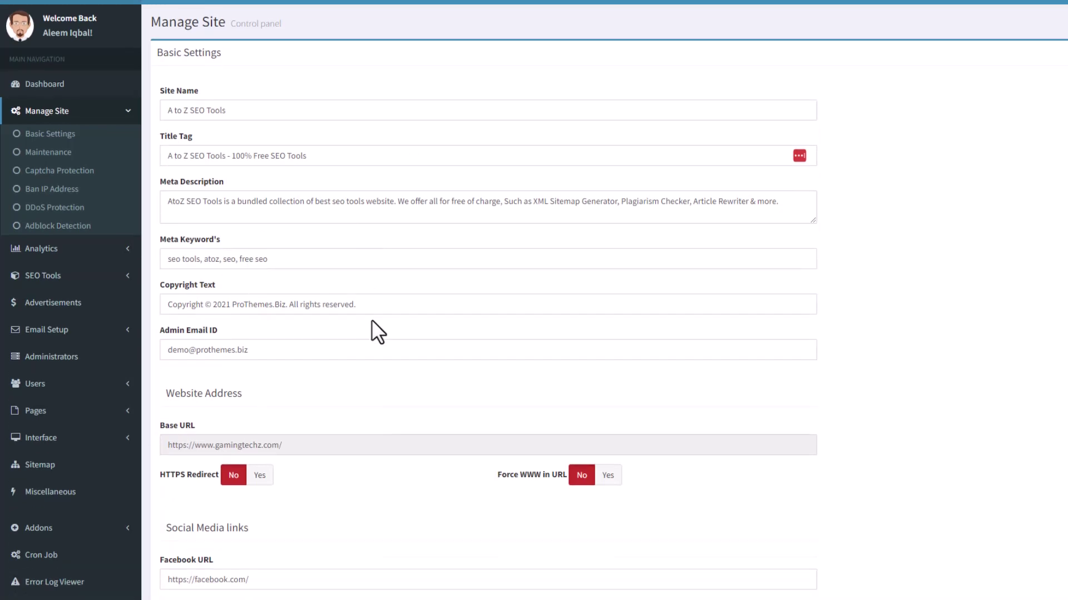
{"action": "scroll", "coordinate": [211, 227], "scroll_direction": "down", "scroll_amount": 2}
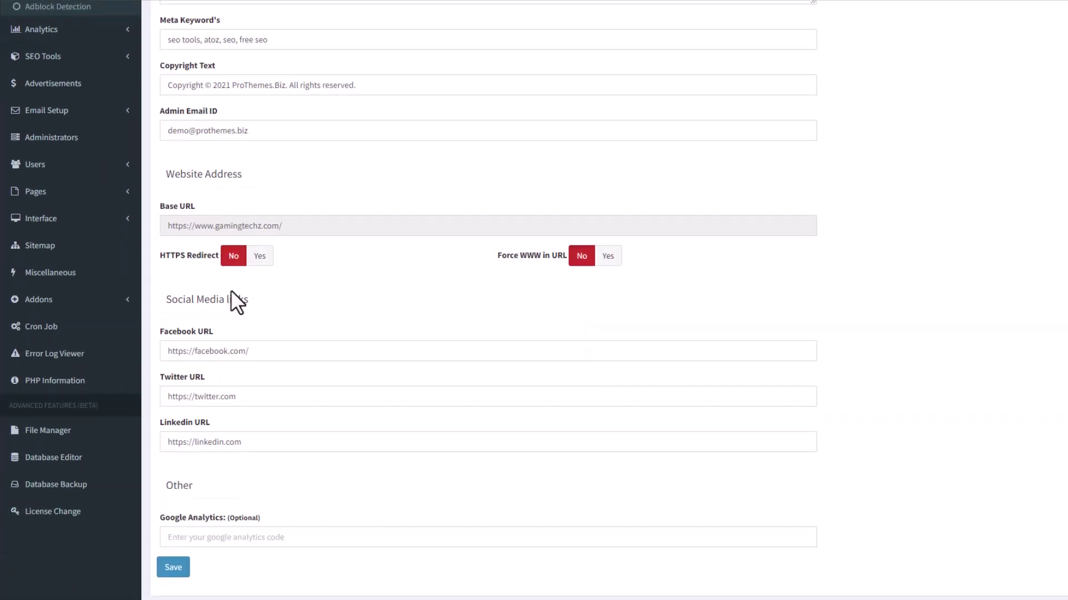
{"action": "scroll", "coordinate": [231, 289], "scroll_direction": "down", "scroll_amount": 1}
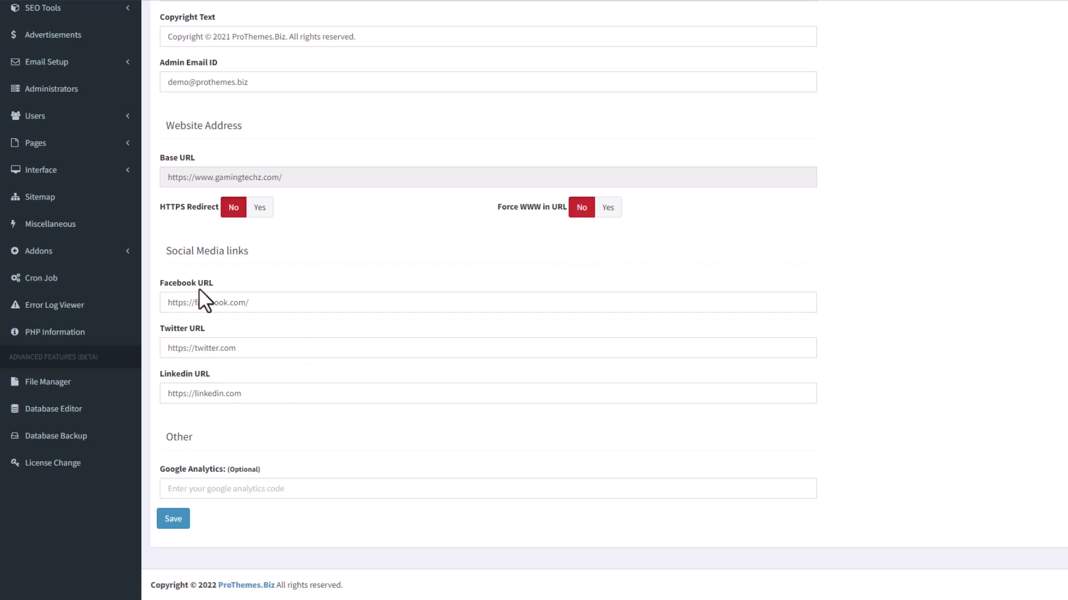
{"action": "scroll", "coordinate": [294, 155], "scroll_direction": "up", "scroll_amount": 5}
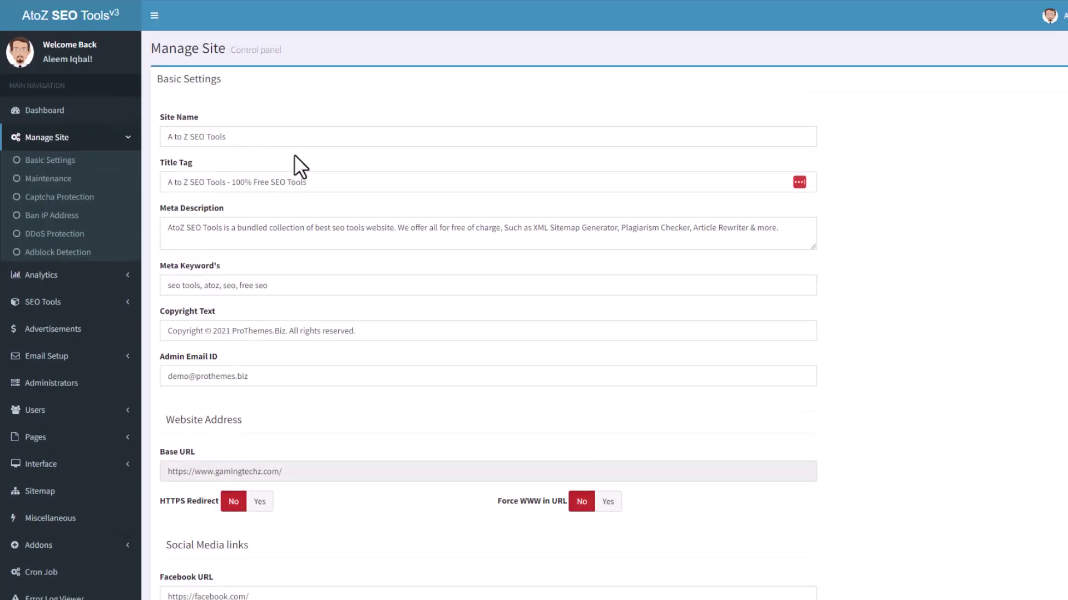
Look over the Maintenance, Captcha Protection and Ban IP Address settings pages.
{"action": "left_click", "coordinate": [96, 180]}
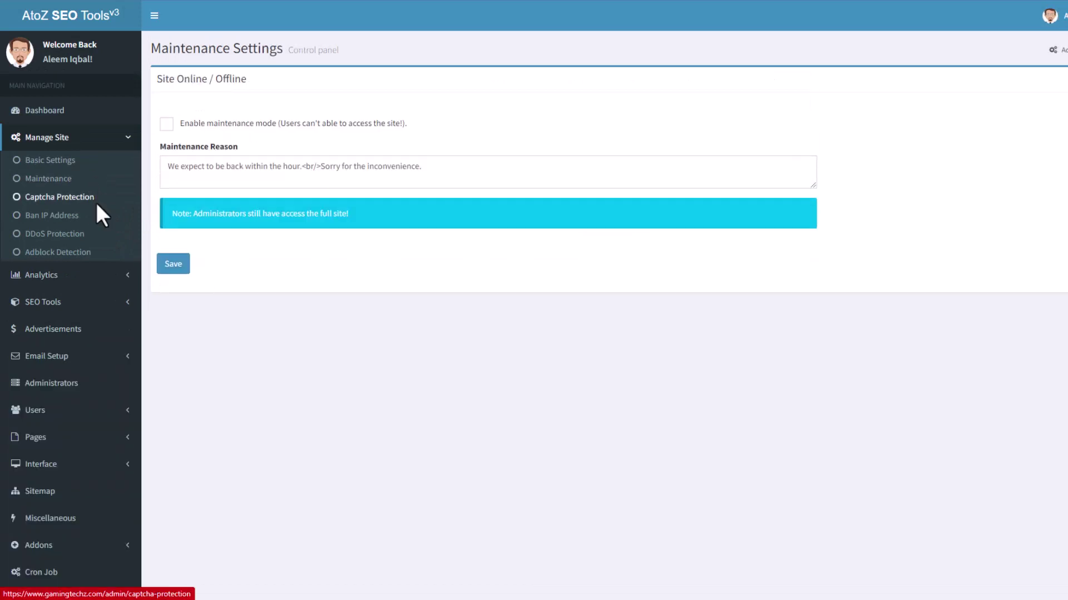
{"action": "left_click", "coordinate": [96, 201]}
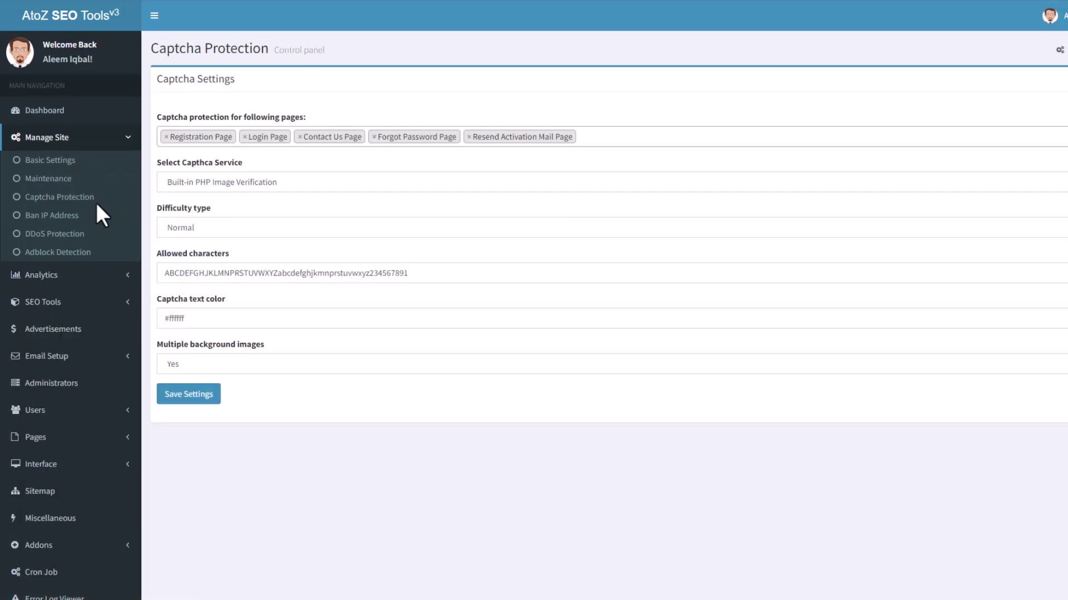
{"action": "left_click", "coordinate": [95, 217]}
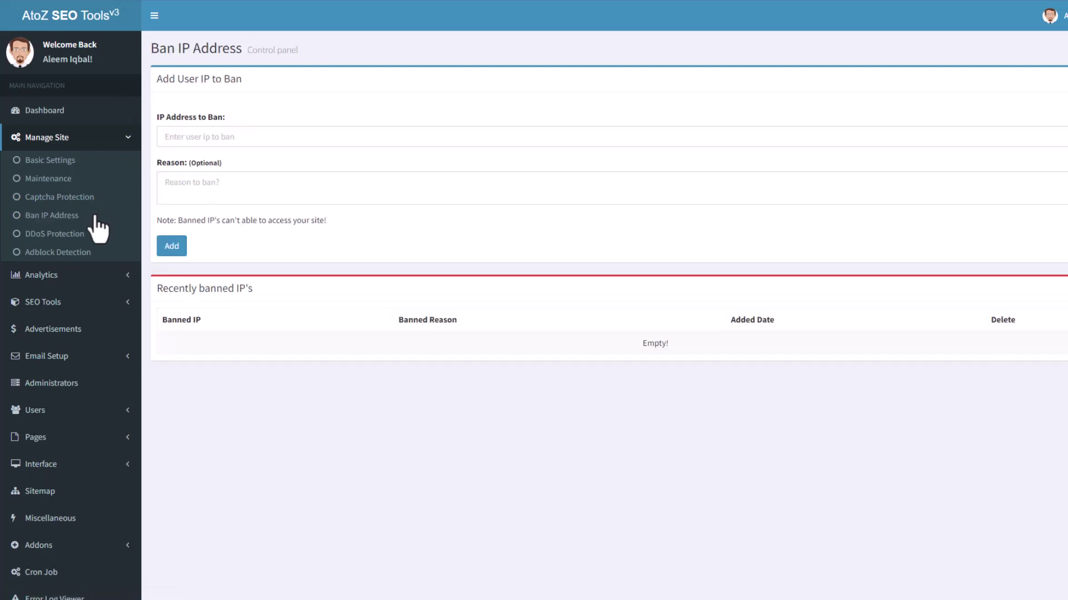
In Adblock Detection, enable ad-blocker detection and save, then disable it and save again.
{"action": "left_click", "coordinate": [87, 254]}
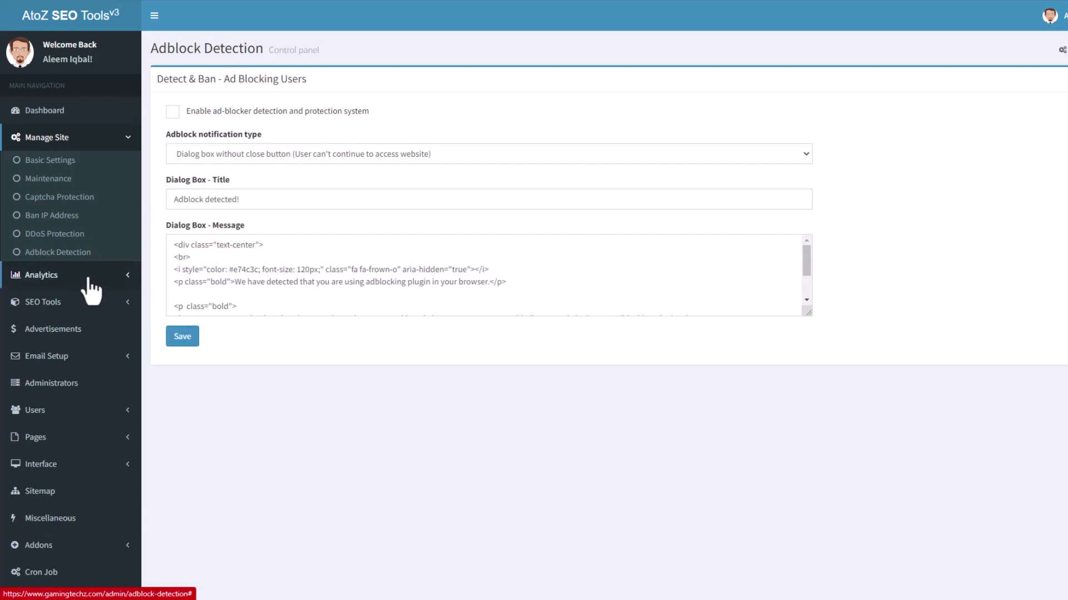
{"action": "left_click", "coordinate": [173, 112]}
{"action": "left_click", "coordinate": [188, 337]}
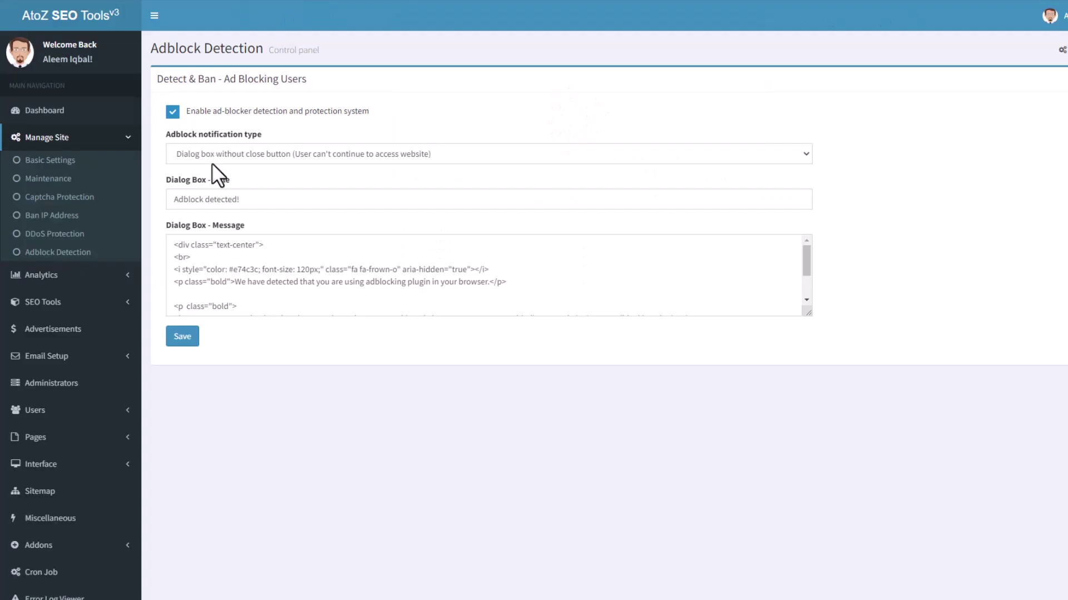
{"action": "left_click", "coordinate": [172, 112]}
{"action": "left_click", "coordinate": [182, 337]}
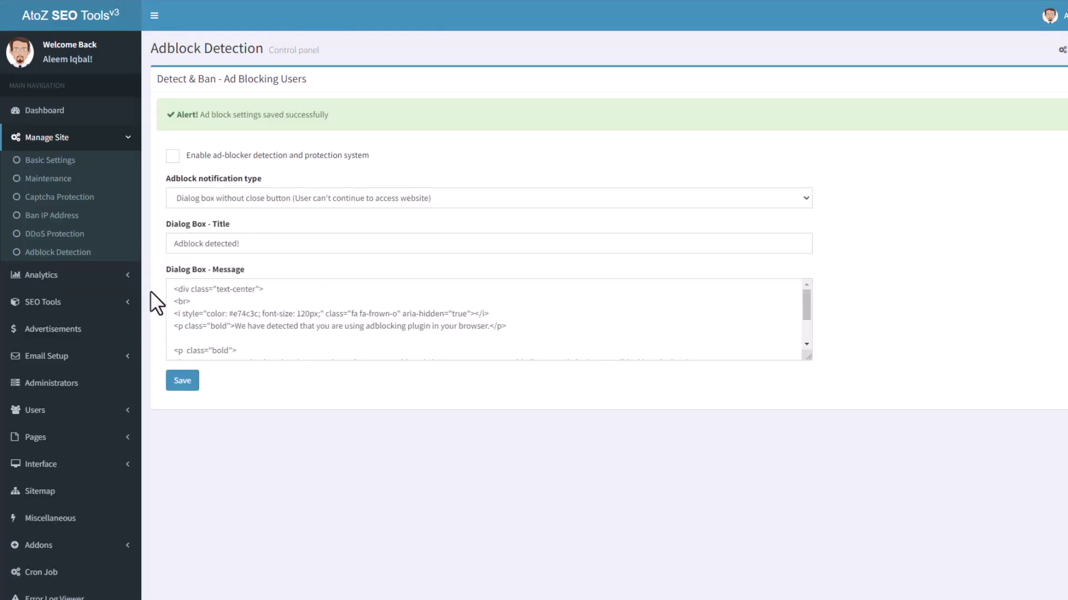
Expand the Analytics, SEO Tools and Pages sidebar sections and bring up Create a Page.
{"action": "left_click", "coordinate": [40, 278]}
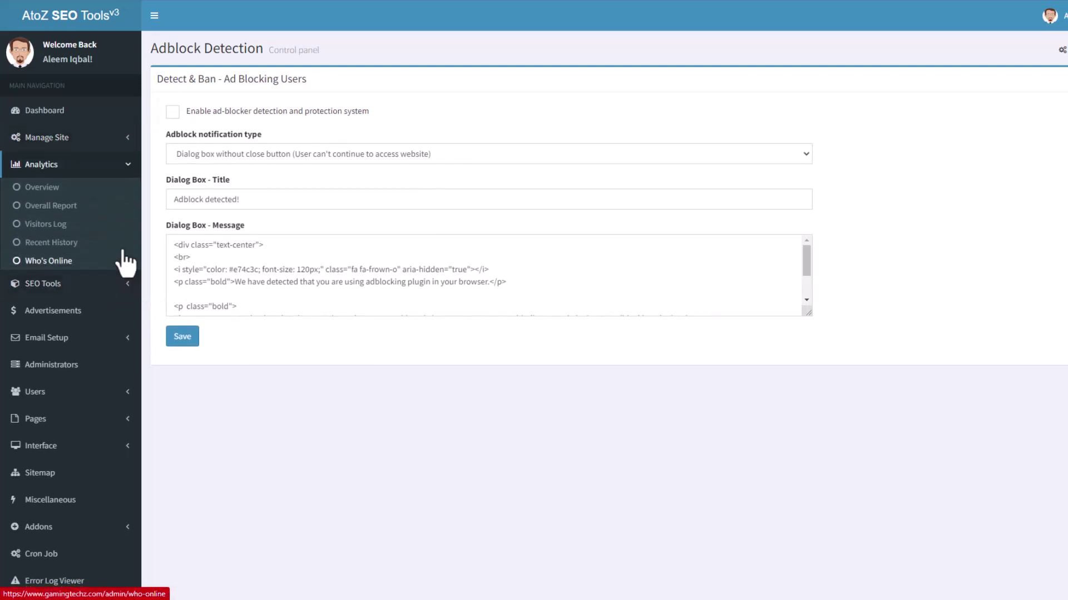
{"action": "left_click", "coordinate": [41, 284]}
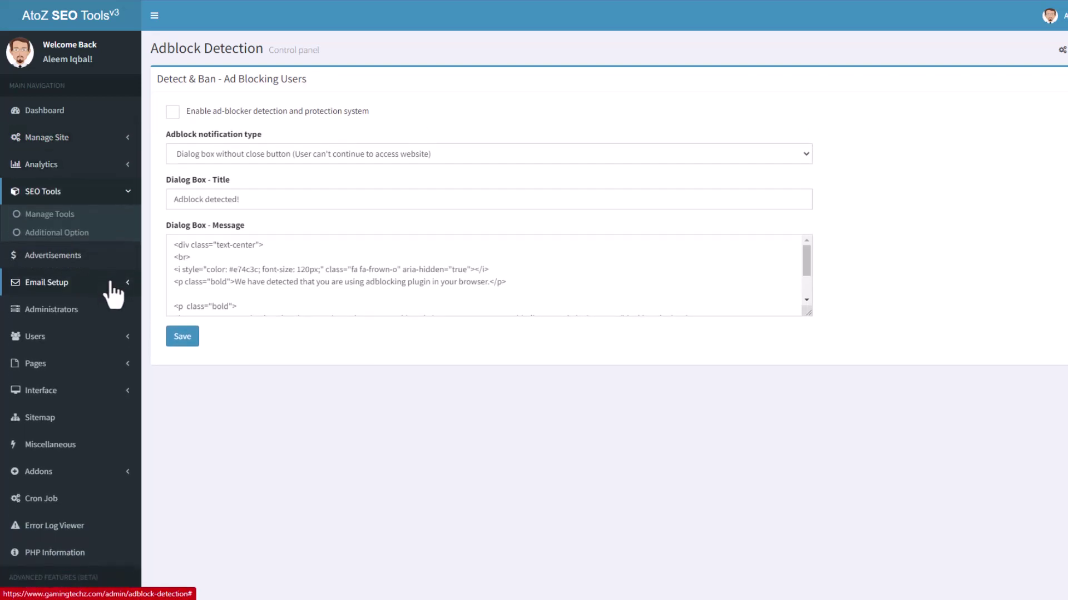
{"action": "left_click", "coordinate": [92, 200]}
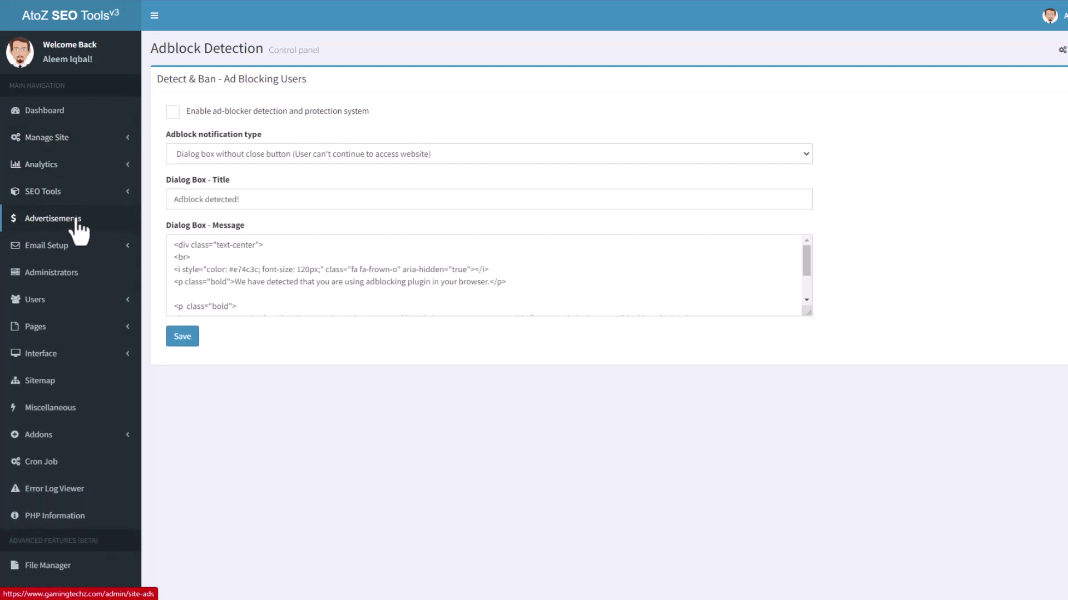
{"action": "left_click", "coordinate": [14, 195]}
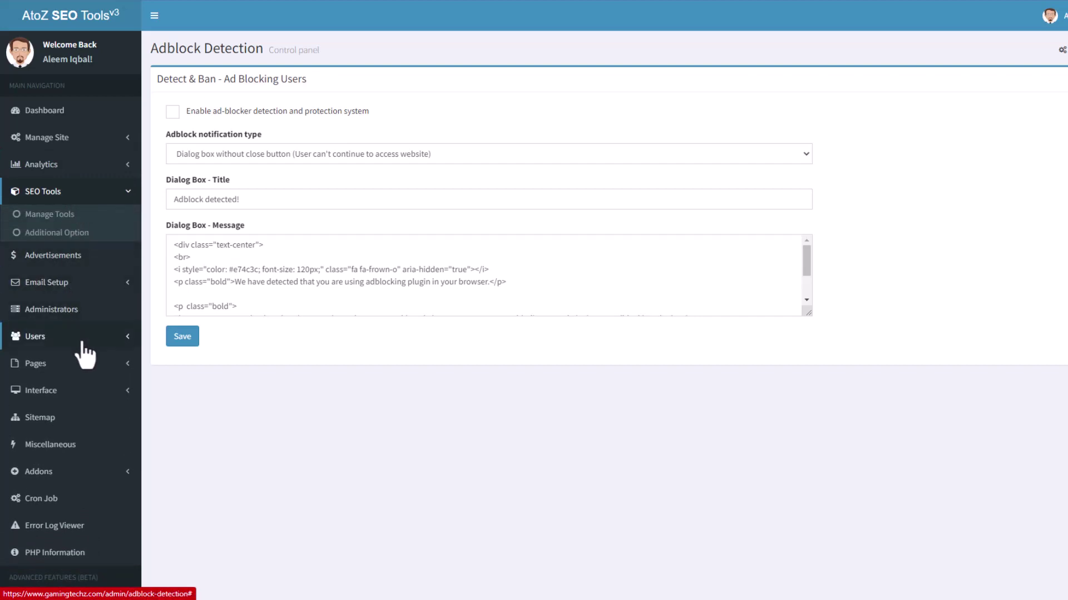
{"action": "left_click", "coordinate": [86, 367]}
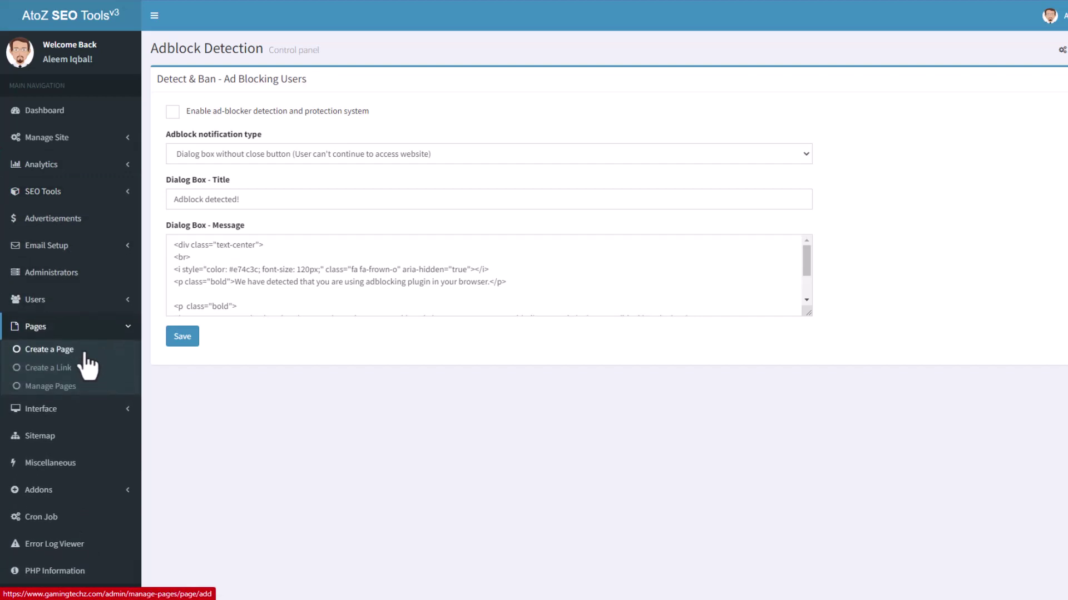
{"action": "left_click", "coordinate": [83, 351]}
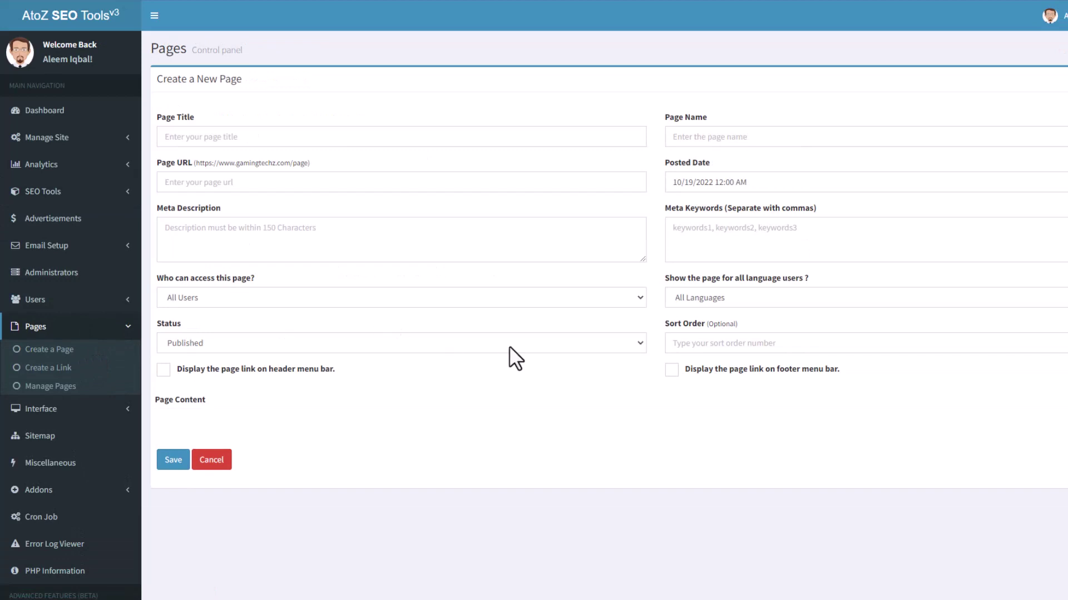